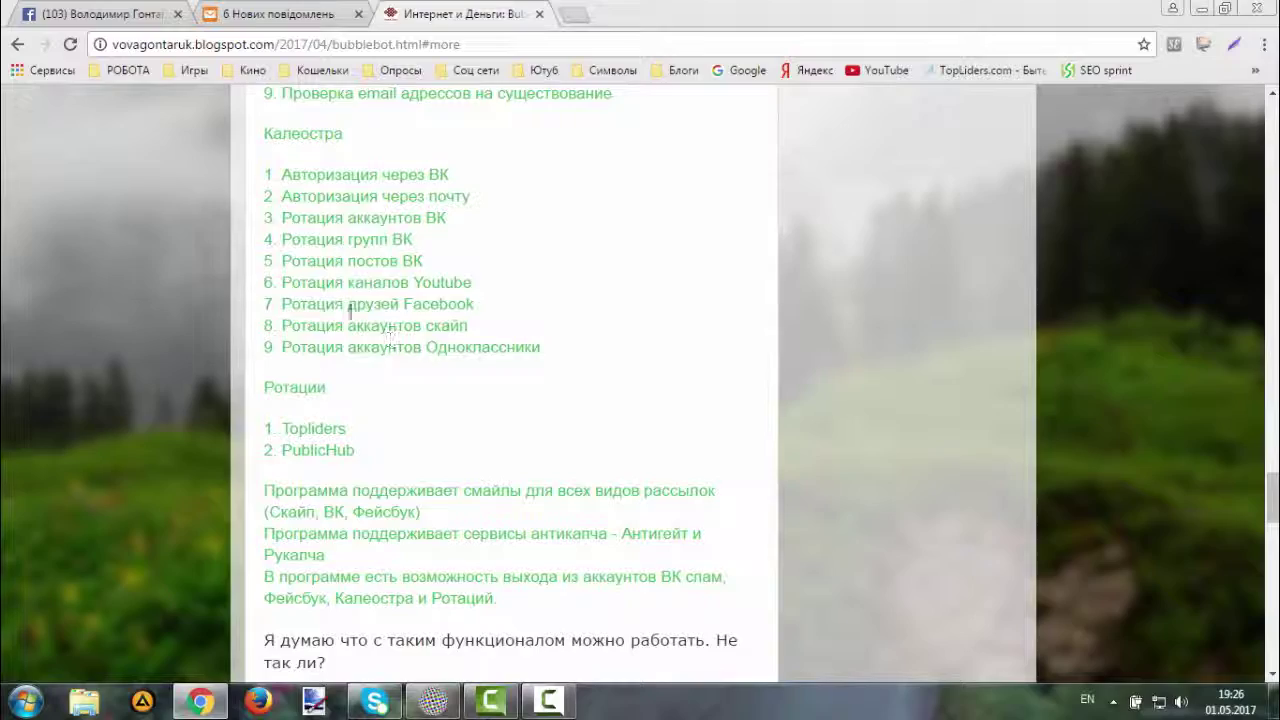
Review the BubbleBot feature list and partner programme details in the blog article.
scroll(380, 423, "down", 4)
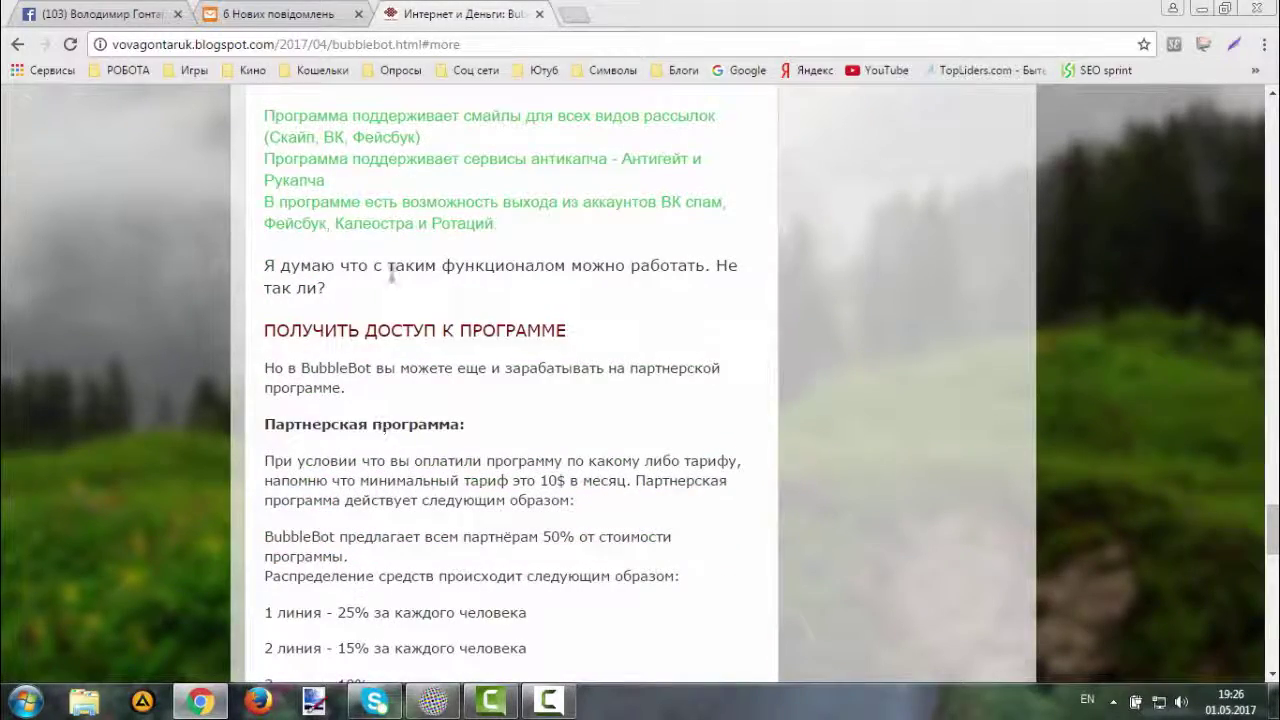
scroll(388, 300, "down", 6)
scroll(386, 357, "up", 15)
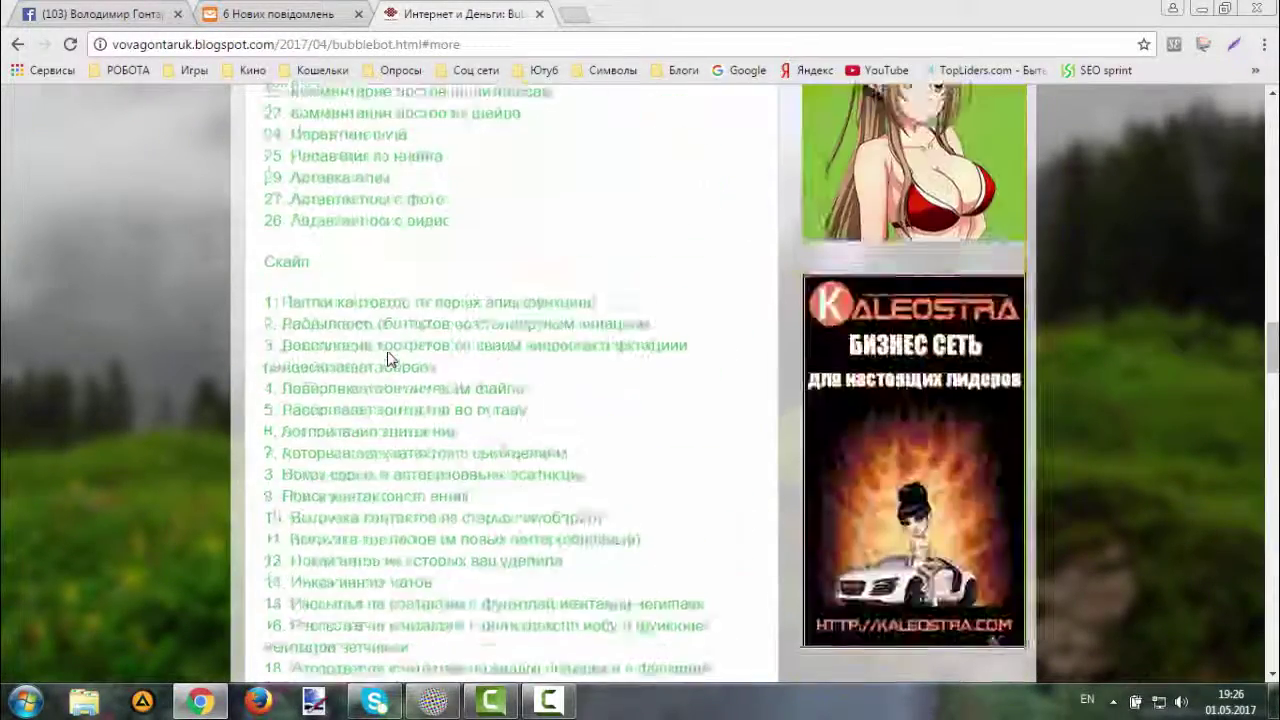
scroll(390, 358, "up", 10)
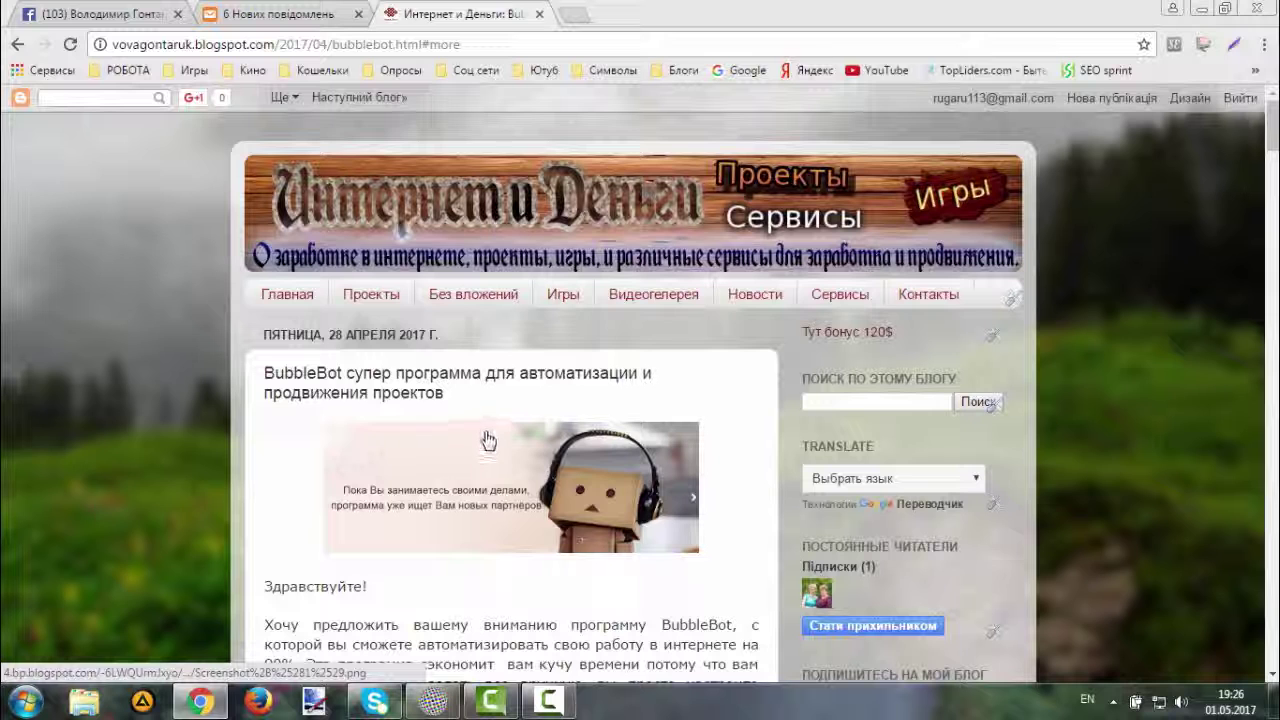
Switch to BubbleBot and enter "Привет" as the message text for Facebook autoposting.
left_click(433, 702)
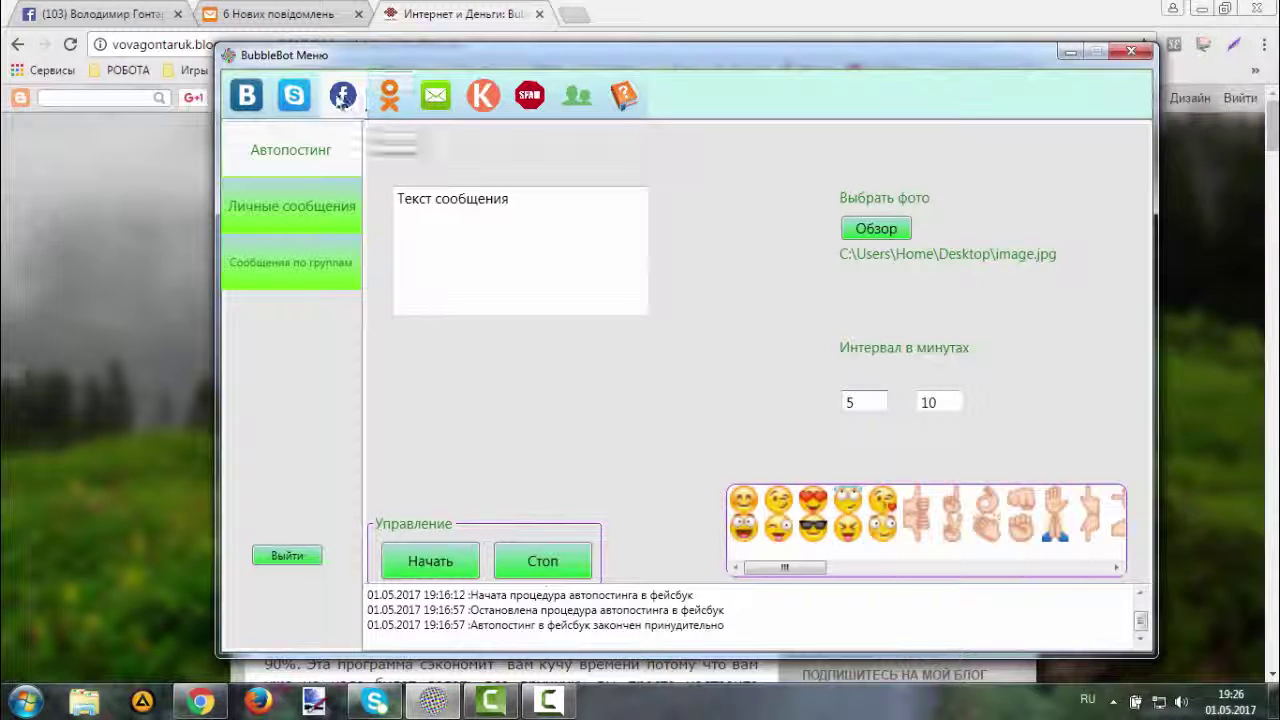
left_click(389, 95)
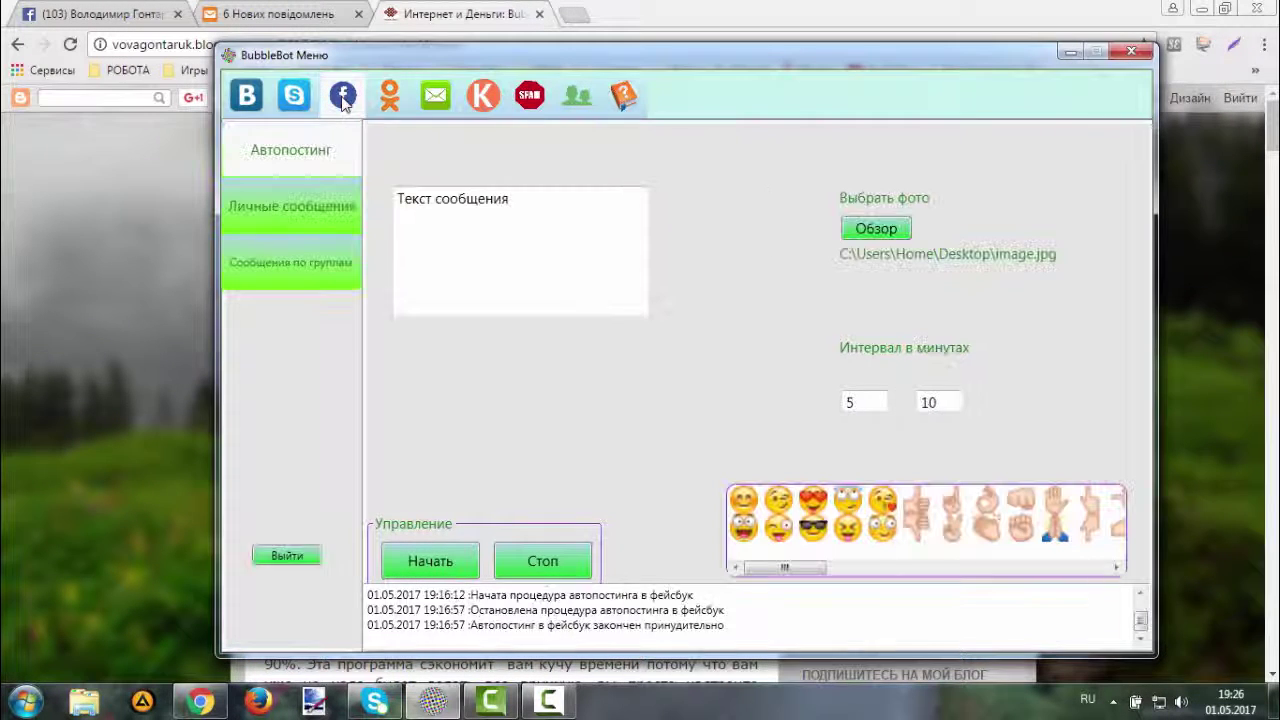
left_click(343, 97)
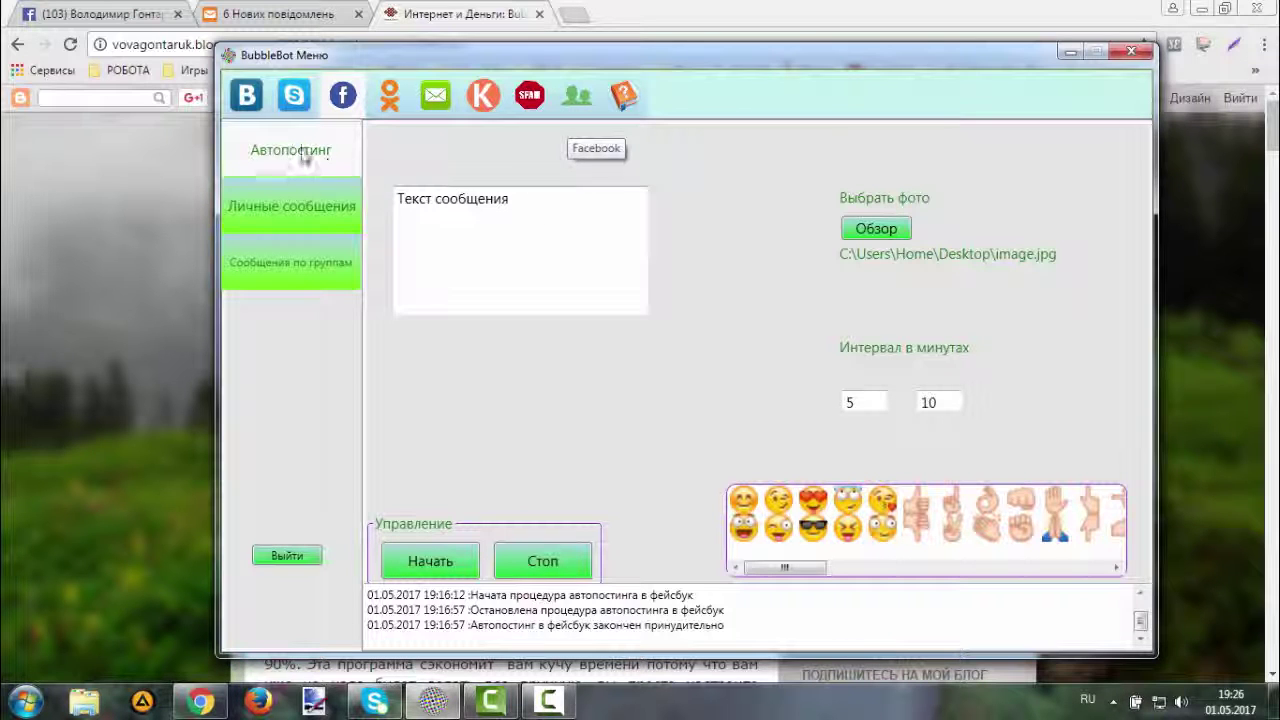
left_click(533, 206)
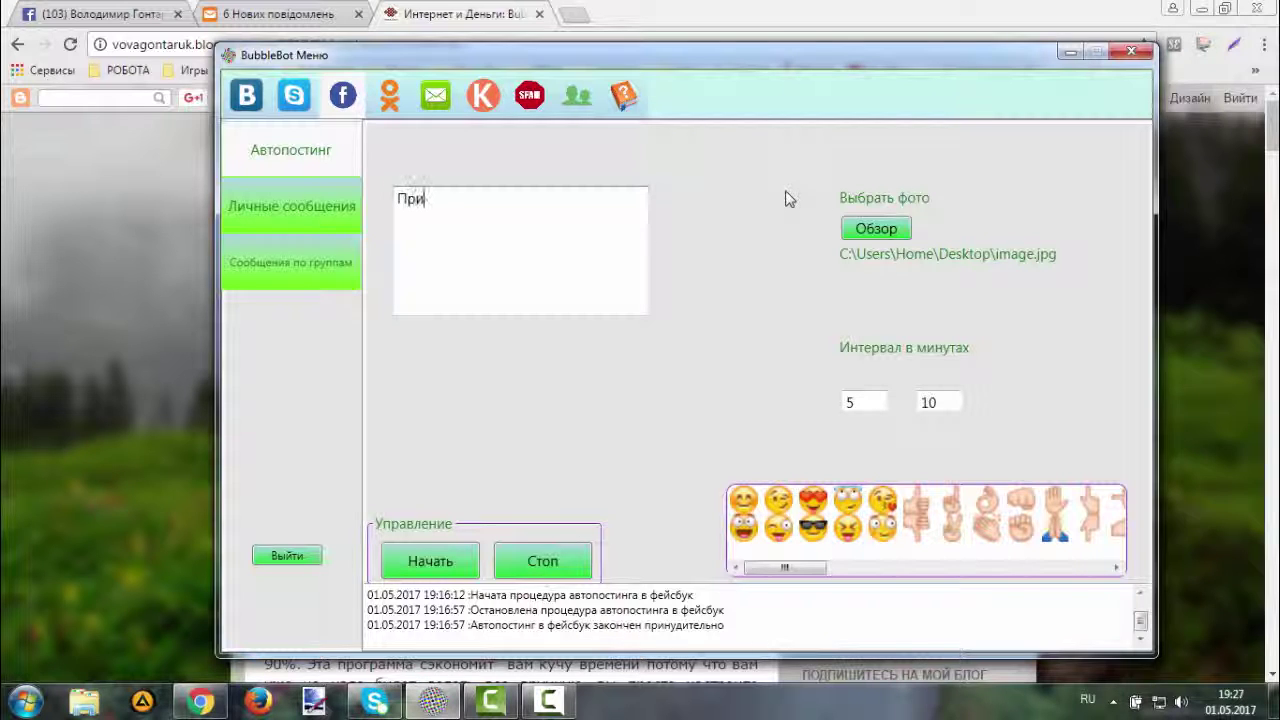
type("Привет")
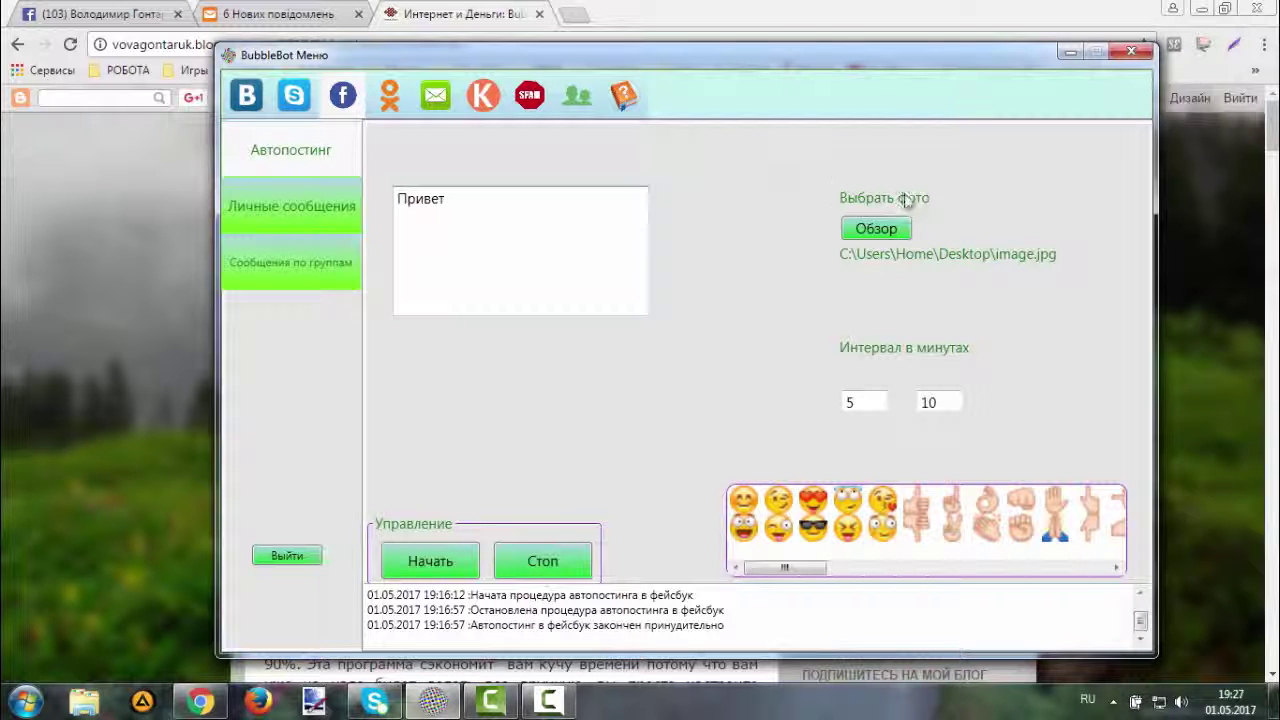
left_click(865, 229)
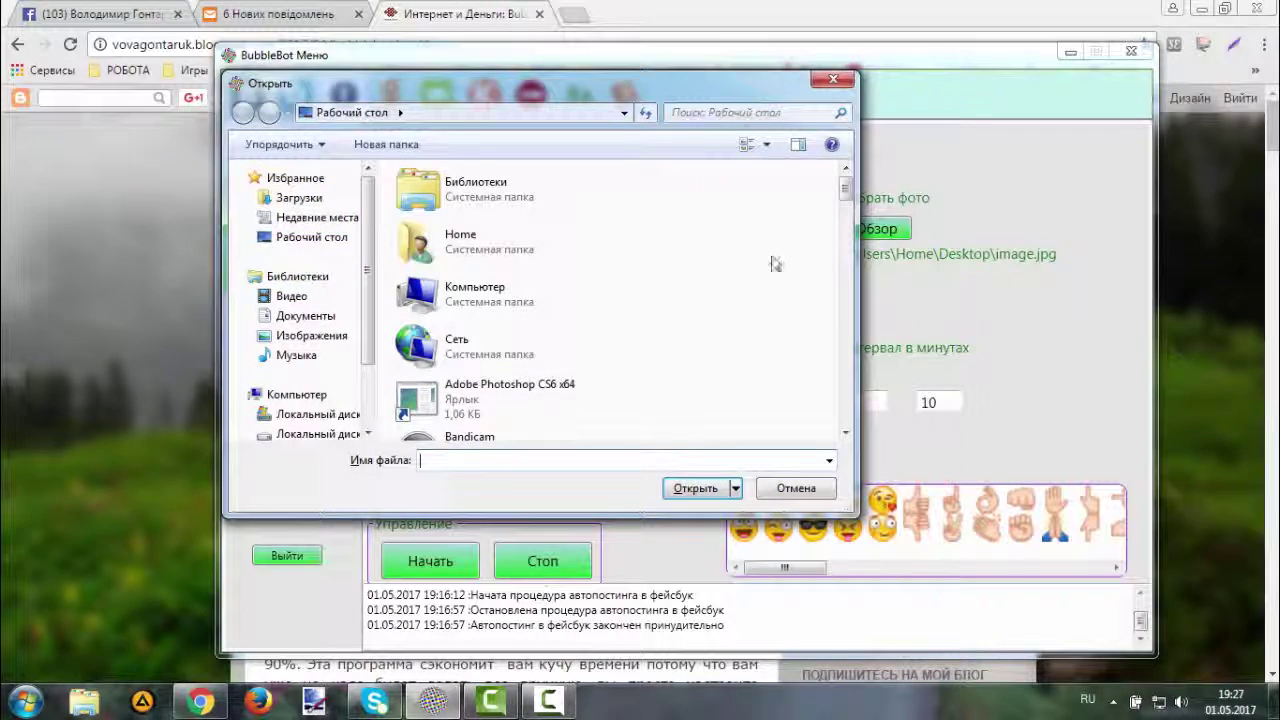
left_click_drag(846, 203, 846, 308)
left_click(510, 389)
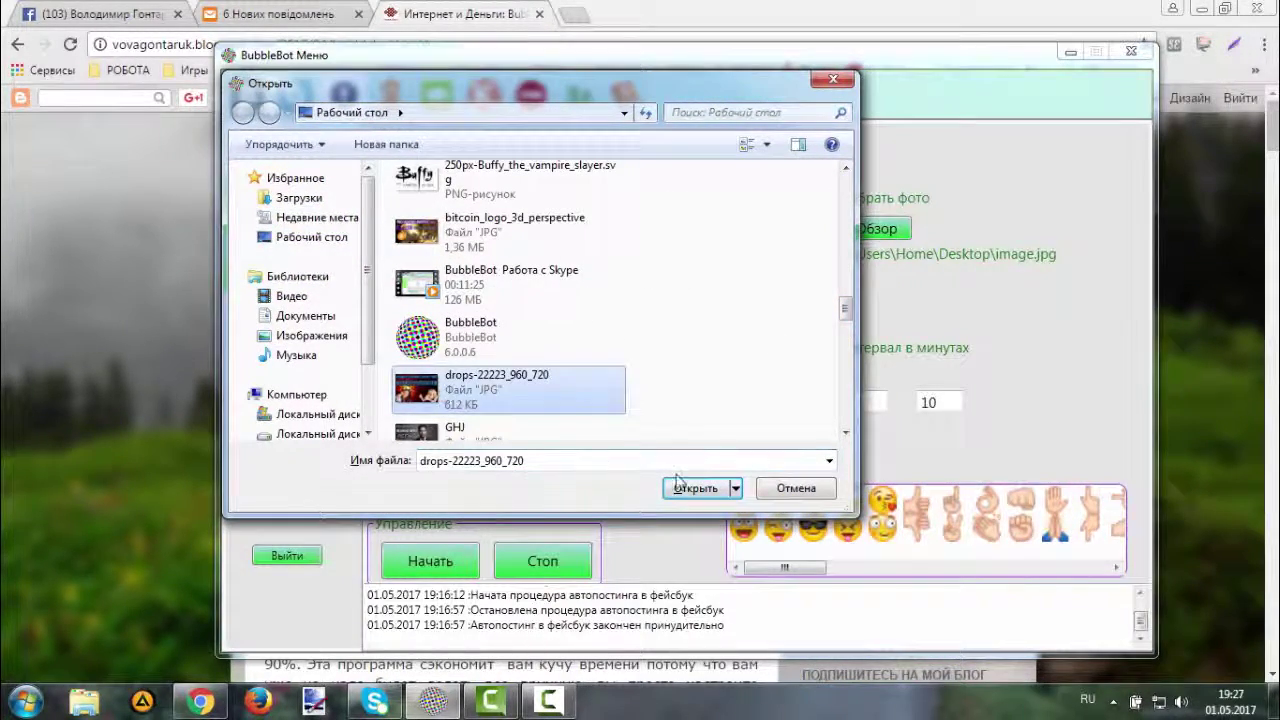
left_click(798, 490)
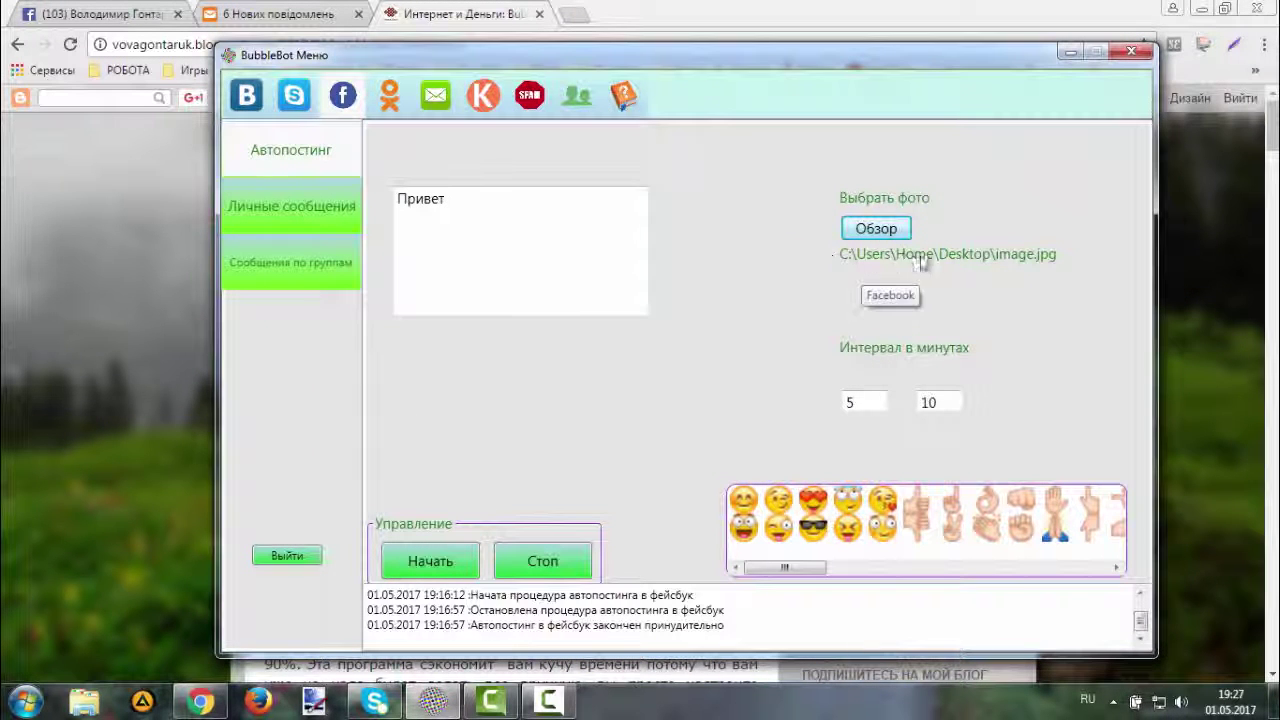
Start Facebook autoposting with the entered message and the already chosen photo and interval.
left_click(870, 401)
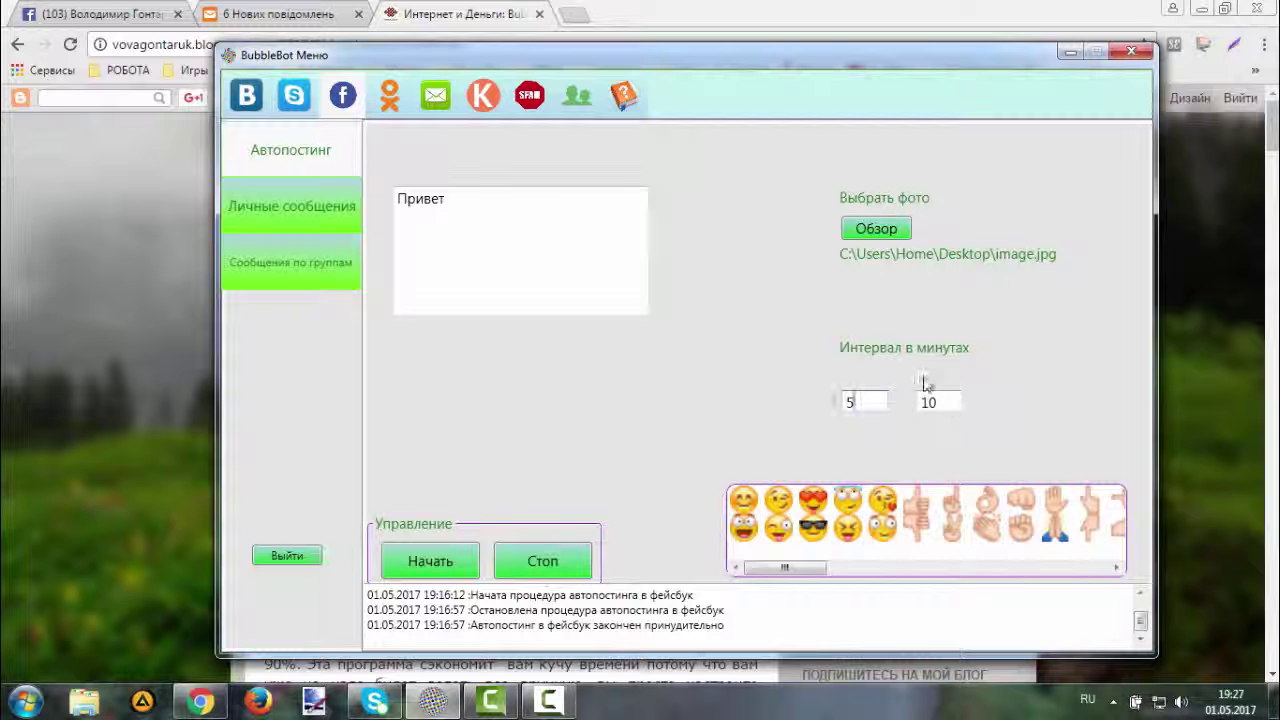
left_click(440, 563)
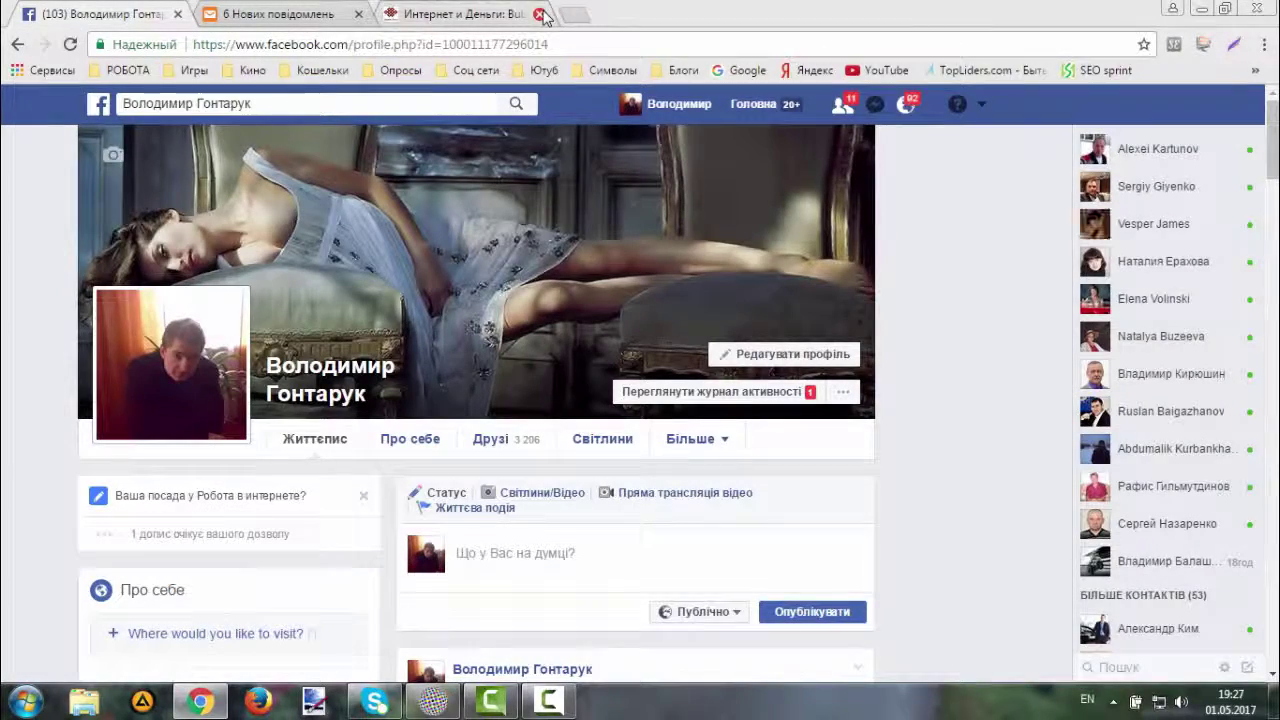
Close the blog tab in Chrome and reload the Facebook profile to check the published post.
left_click(539, 14)
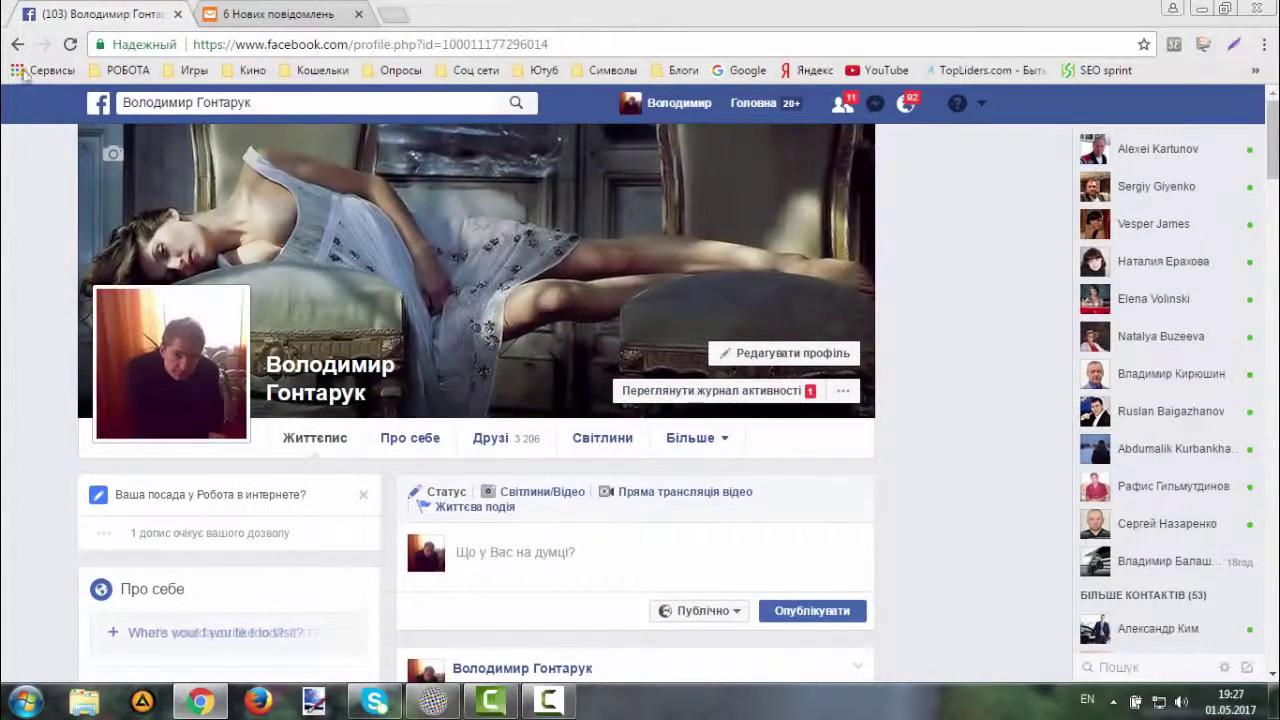
left_click(70, 44)
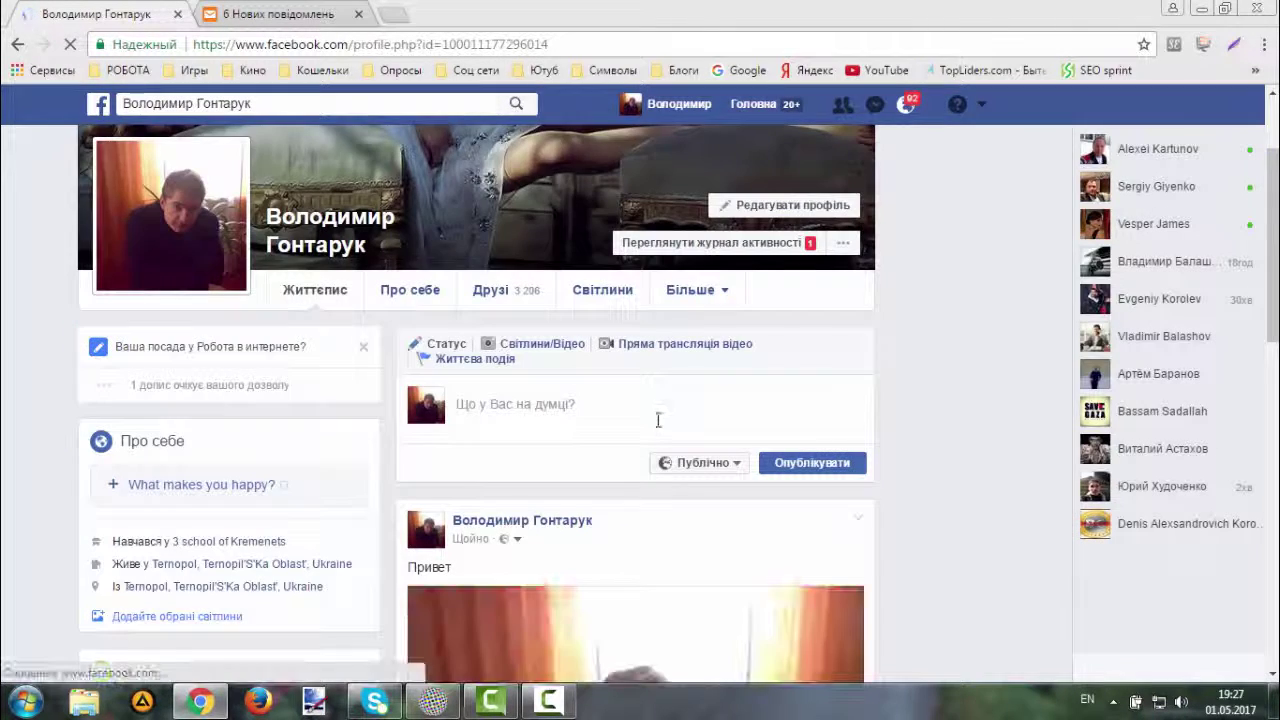
scroll(658, 423, "down", 3)
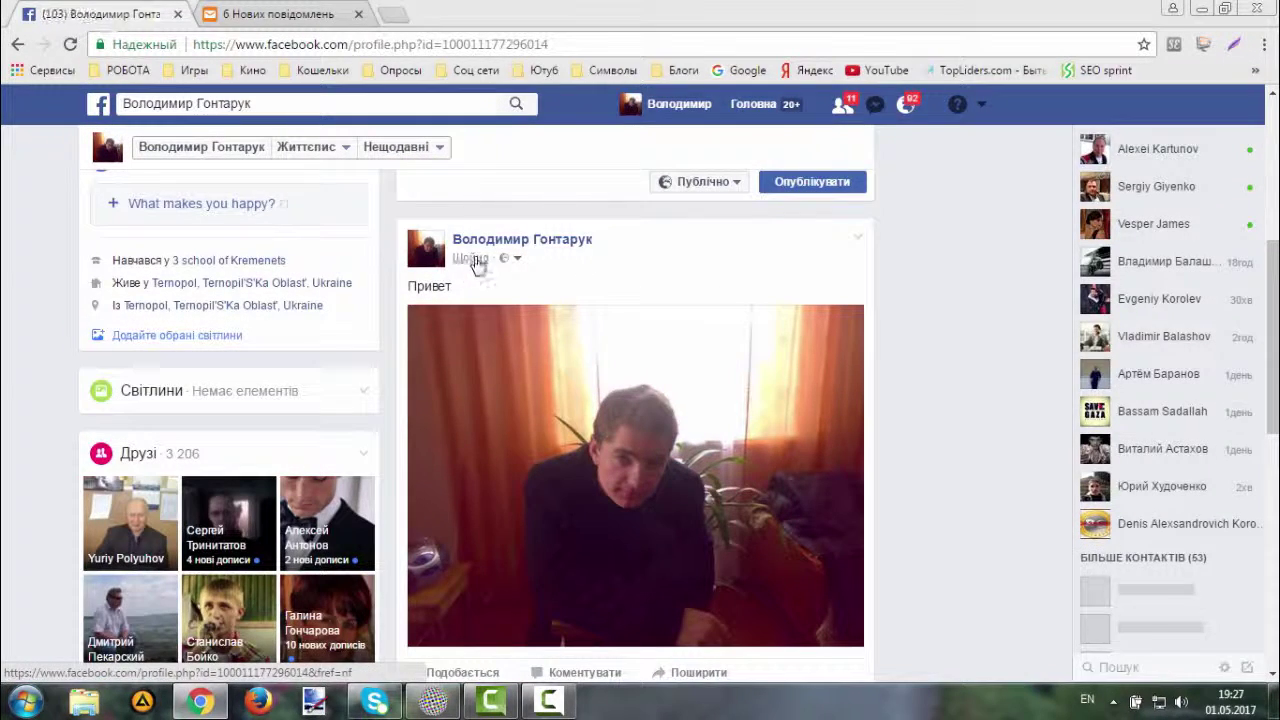
scroll(685, 405, "down", 2)
scroll(680, 400, "up", 2)
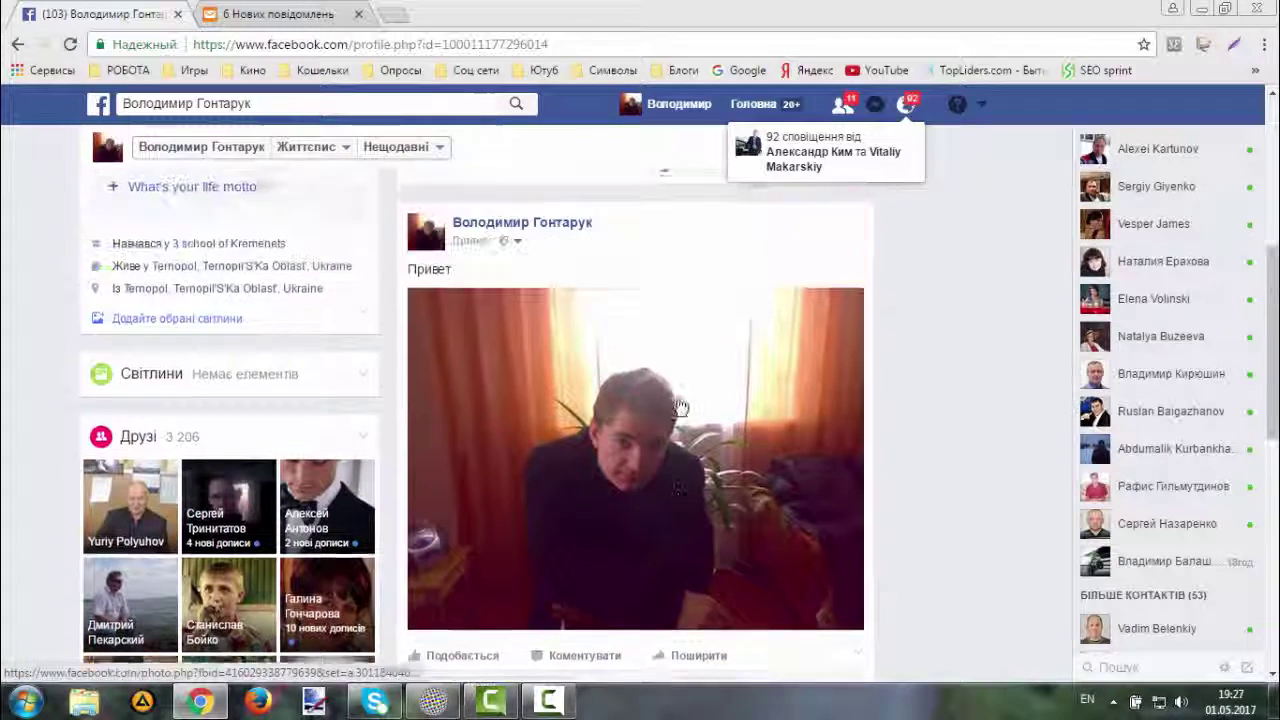
Open the Facebook news feed and examine how the new "Привет" post with its photo appears there.
left_click(755, 104)
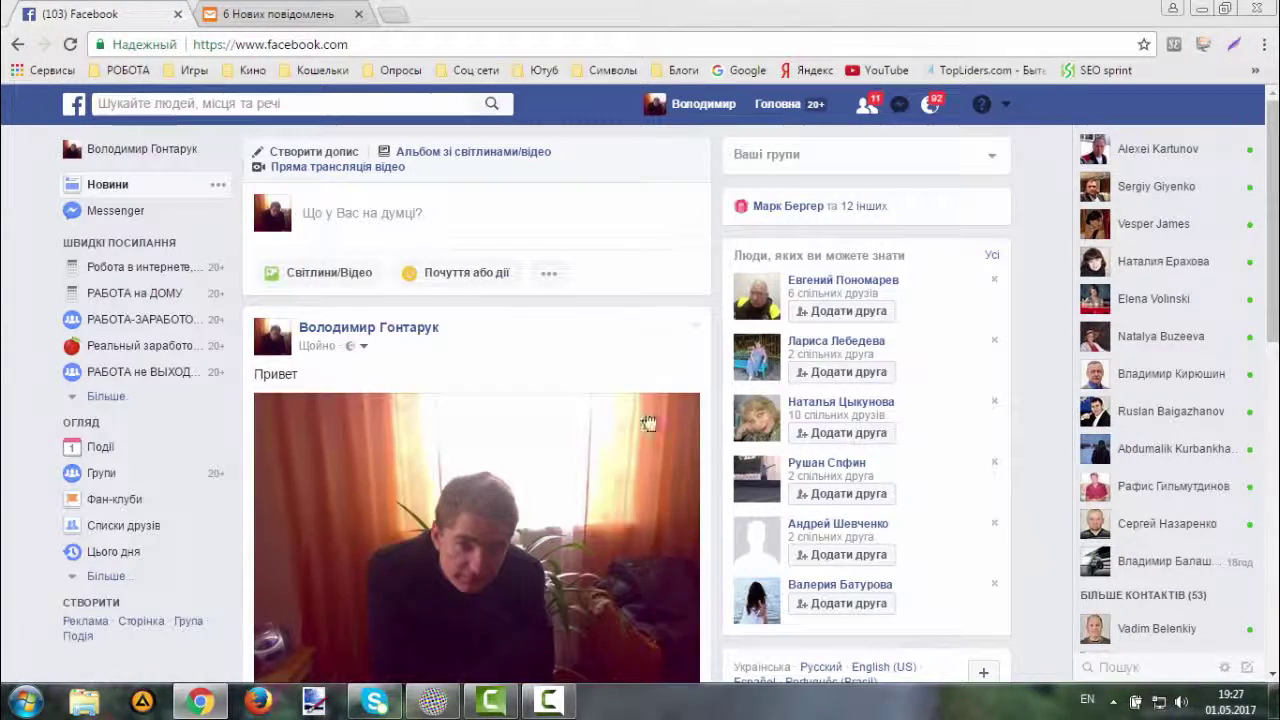
scroll(645, 423, "down", 5)
scroll(652, 422, "up", 5)
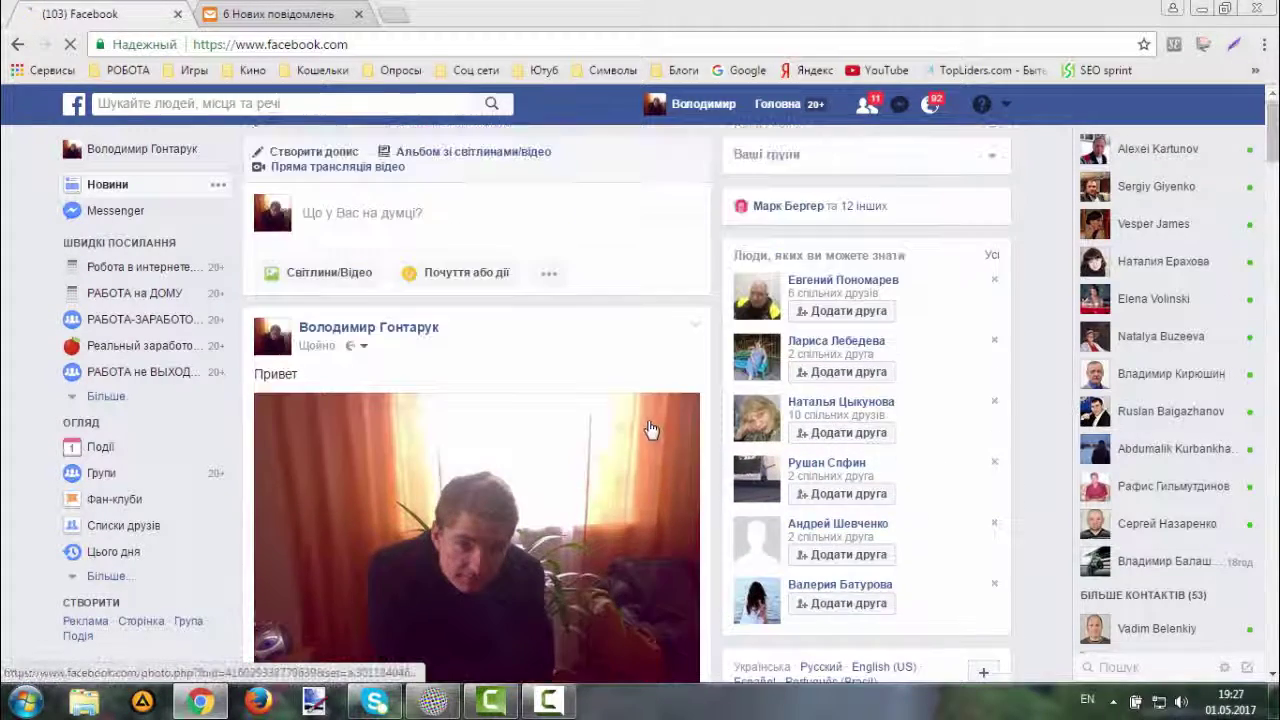
scroll(650, 430, "down", 2)
scroll(648, 430, "up", 2)
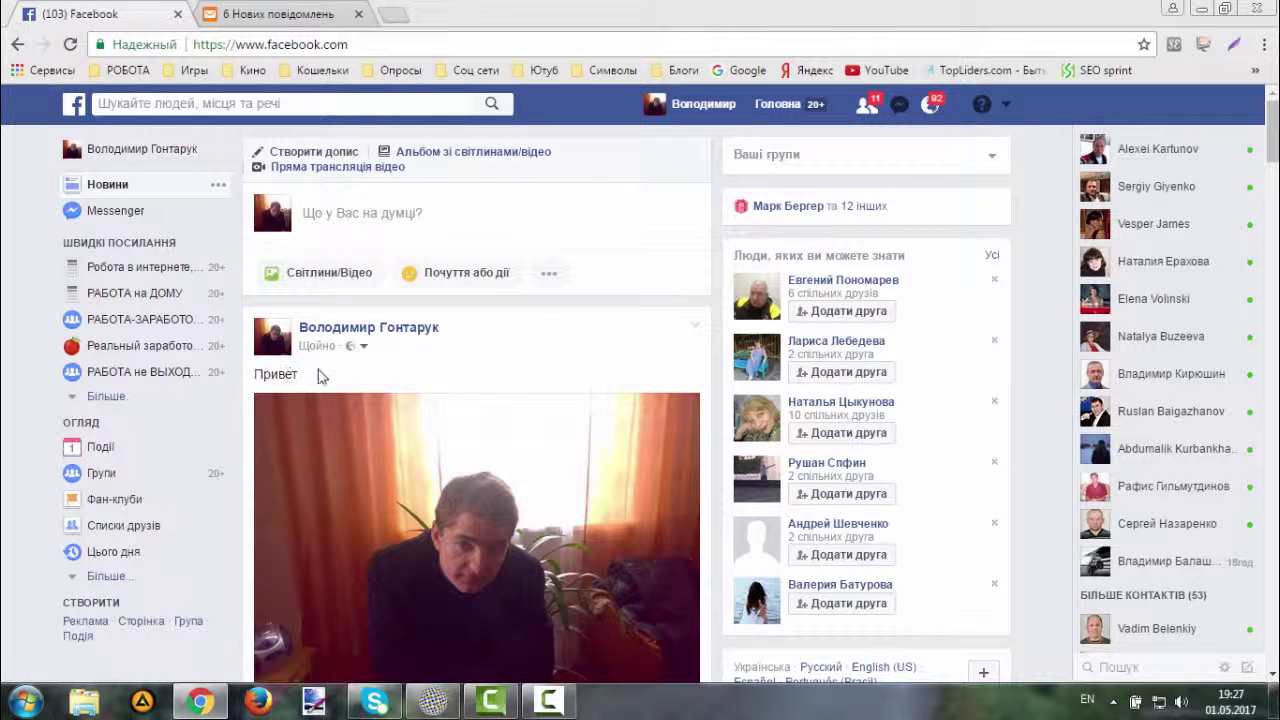
scroll(390, 391, "down", 1)
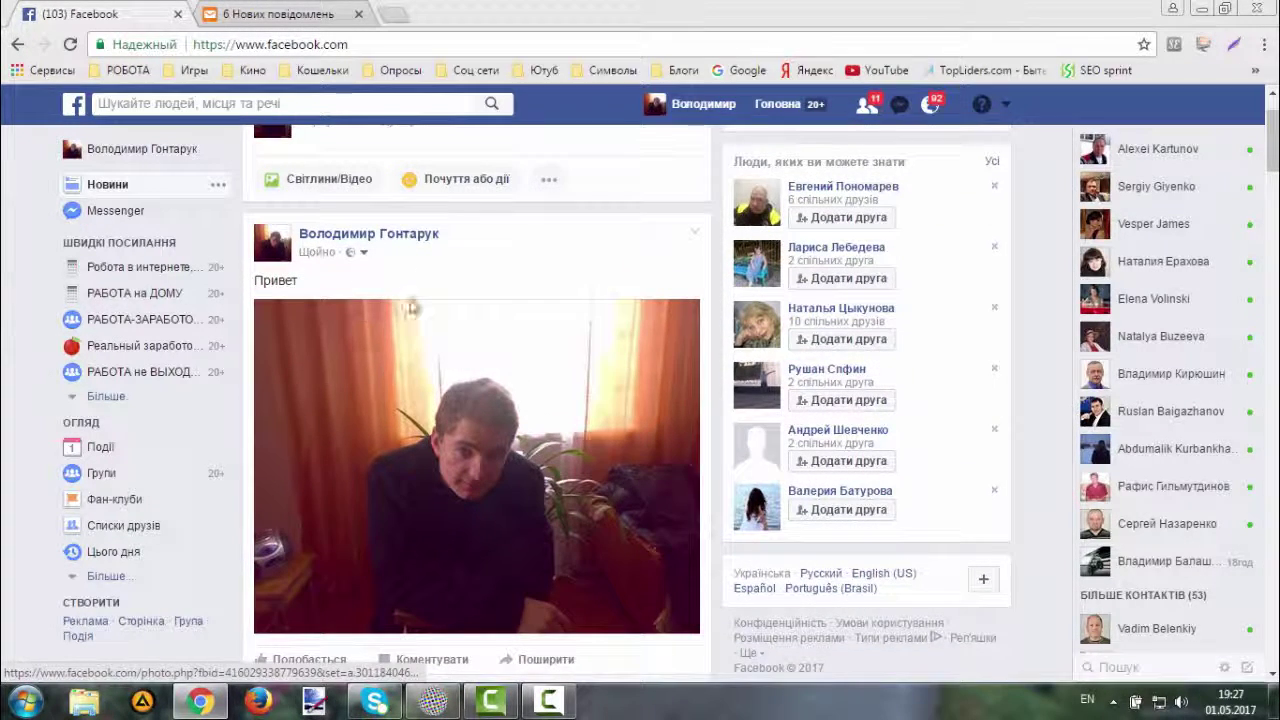
scroll(410, 306, "down", 3)
scroll(403, 600, "up", 4)
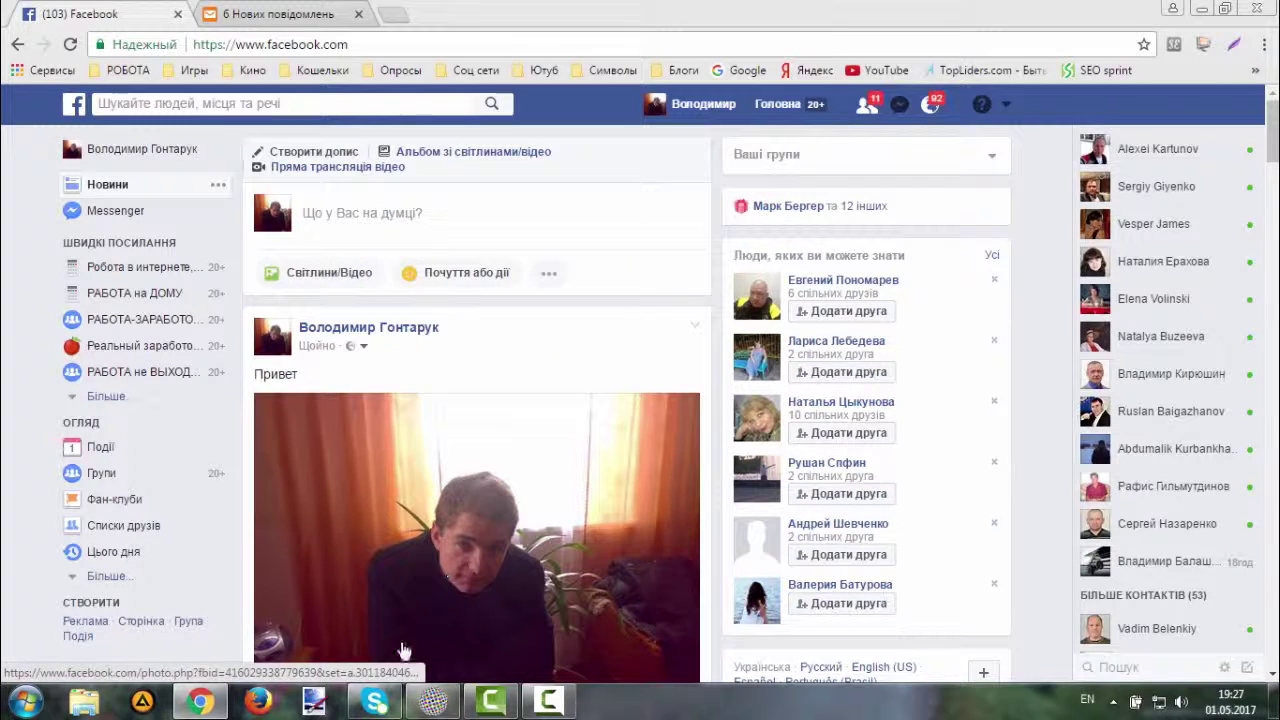
Switch back to BubbleBot, stop the Facebook autoposting, and examine the personal messages form.
left_click(432, 702)
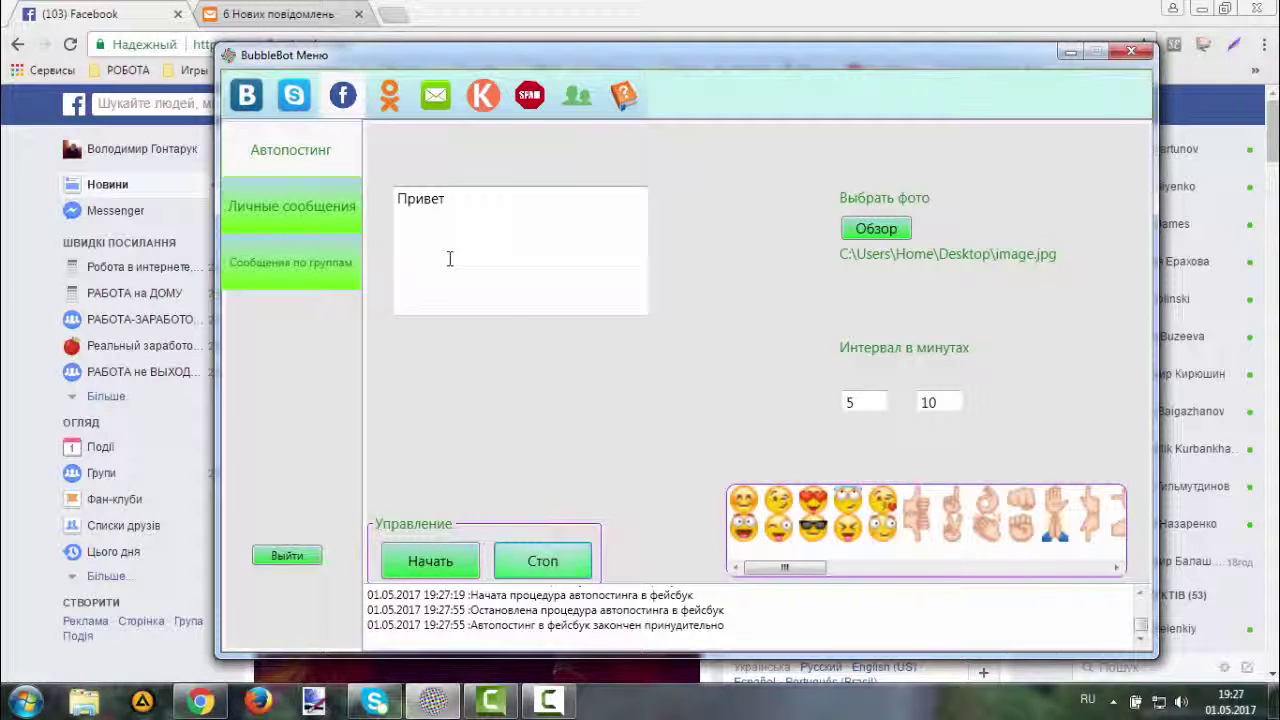
left_click(283, 213)
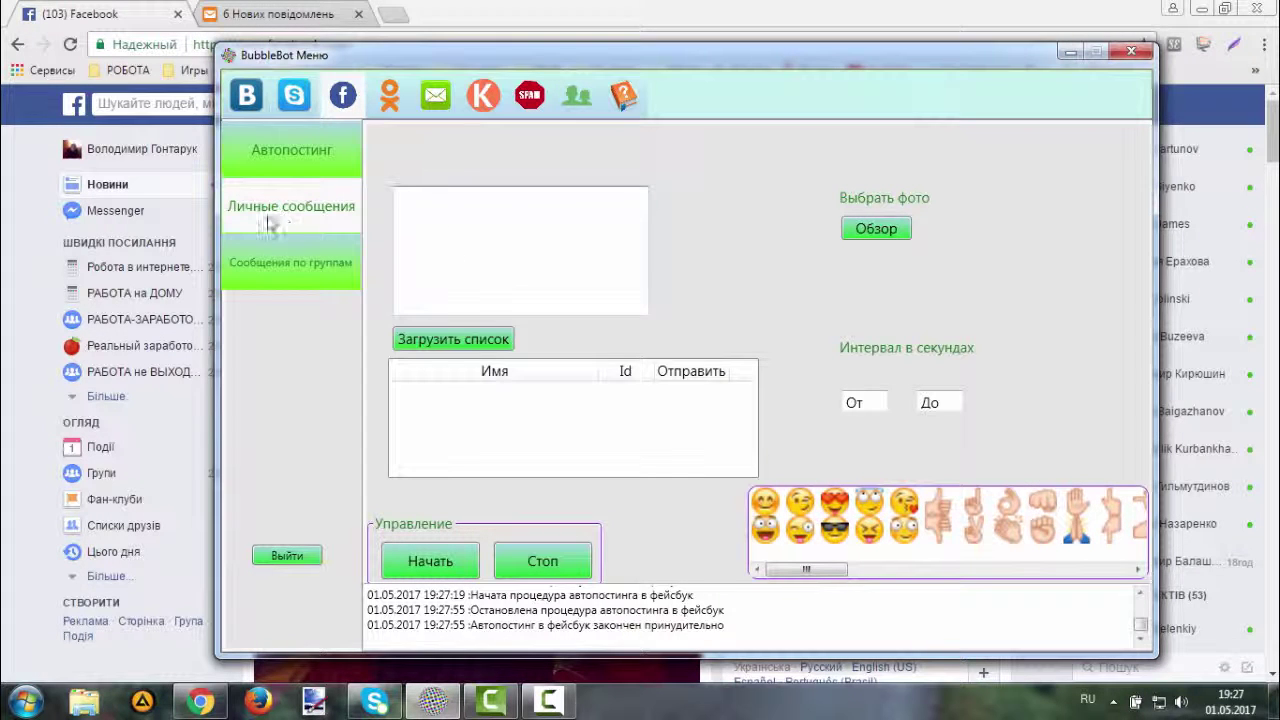
left_click(445, 215)
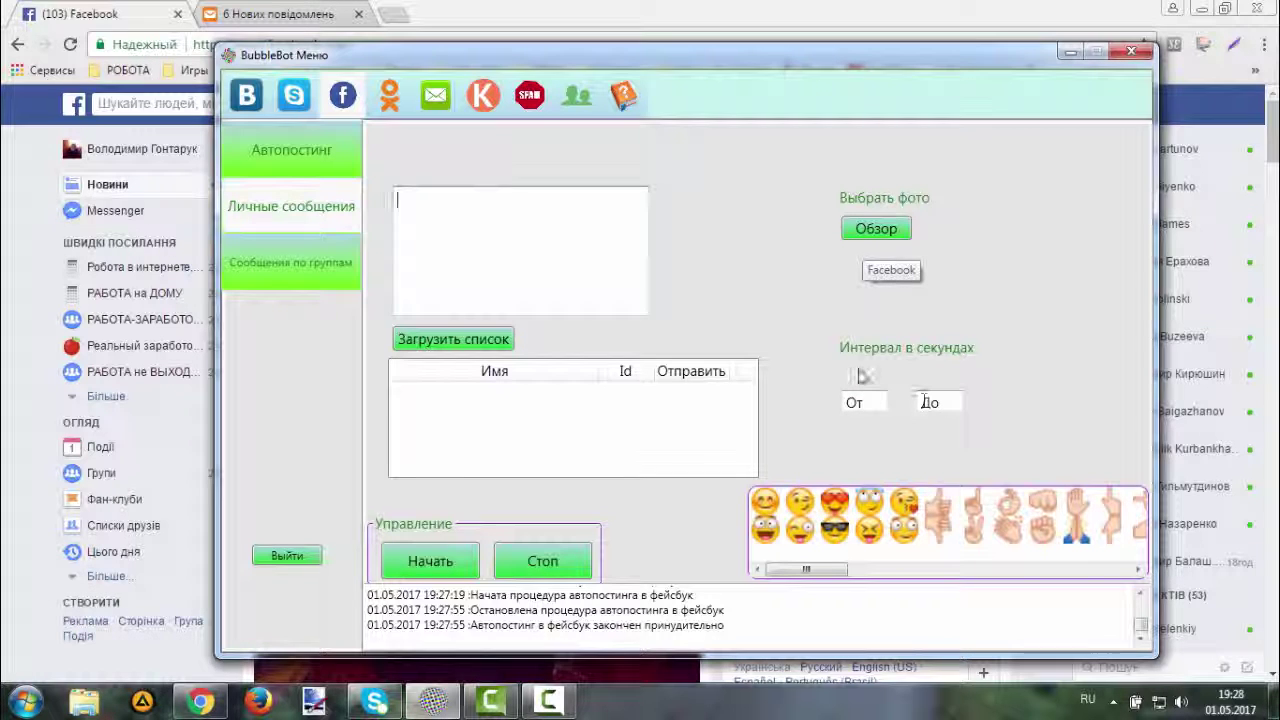
left_click(441, 342)
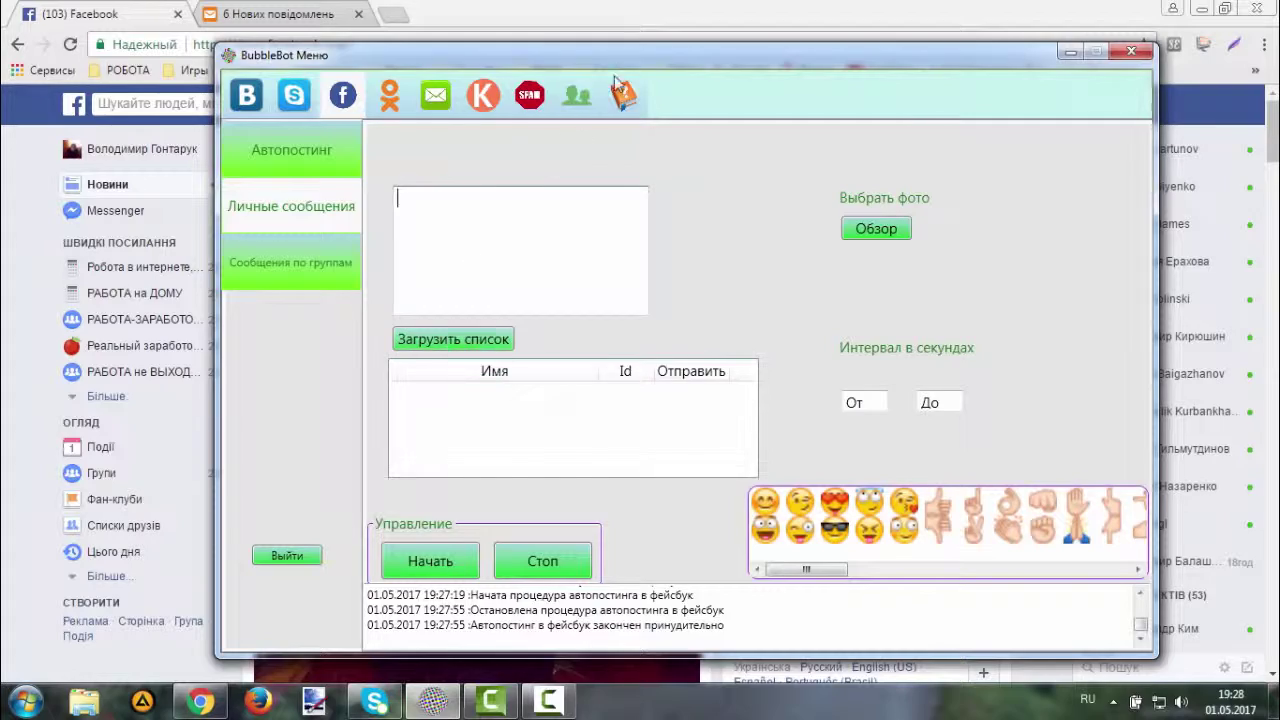
mouse_move(617, 68)
left_mouse_down()
mouse_move(576, 248)
mouse_move(598, 68)
left_mouse_up()
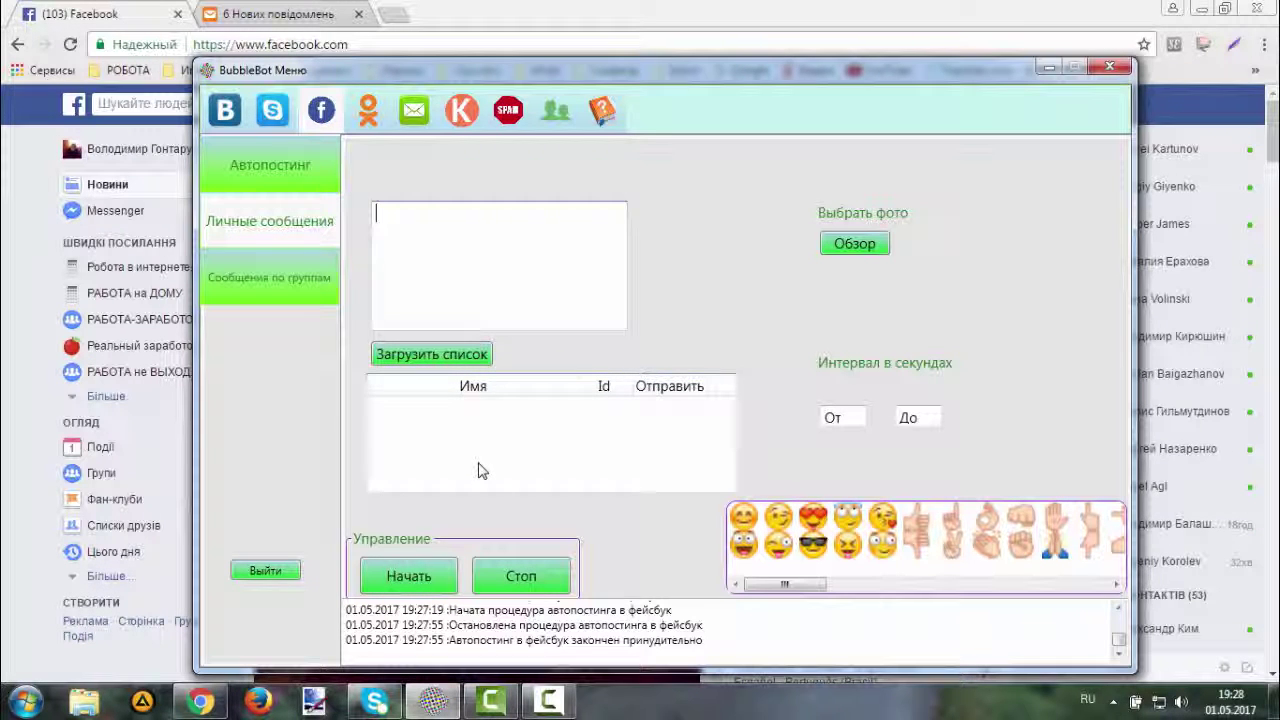
Examine the Facebook group messaging form, including the options for loading the group list.
left_click(264, 278)
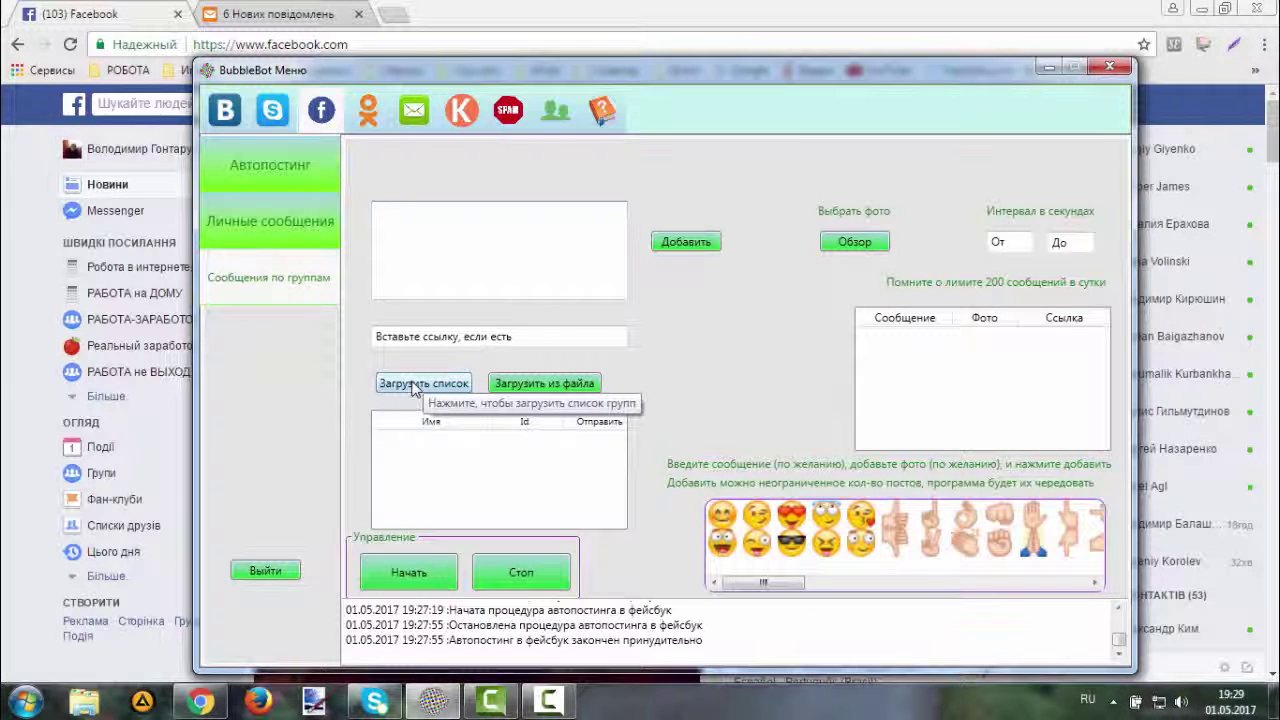
left_click(424, 392)
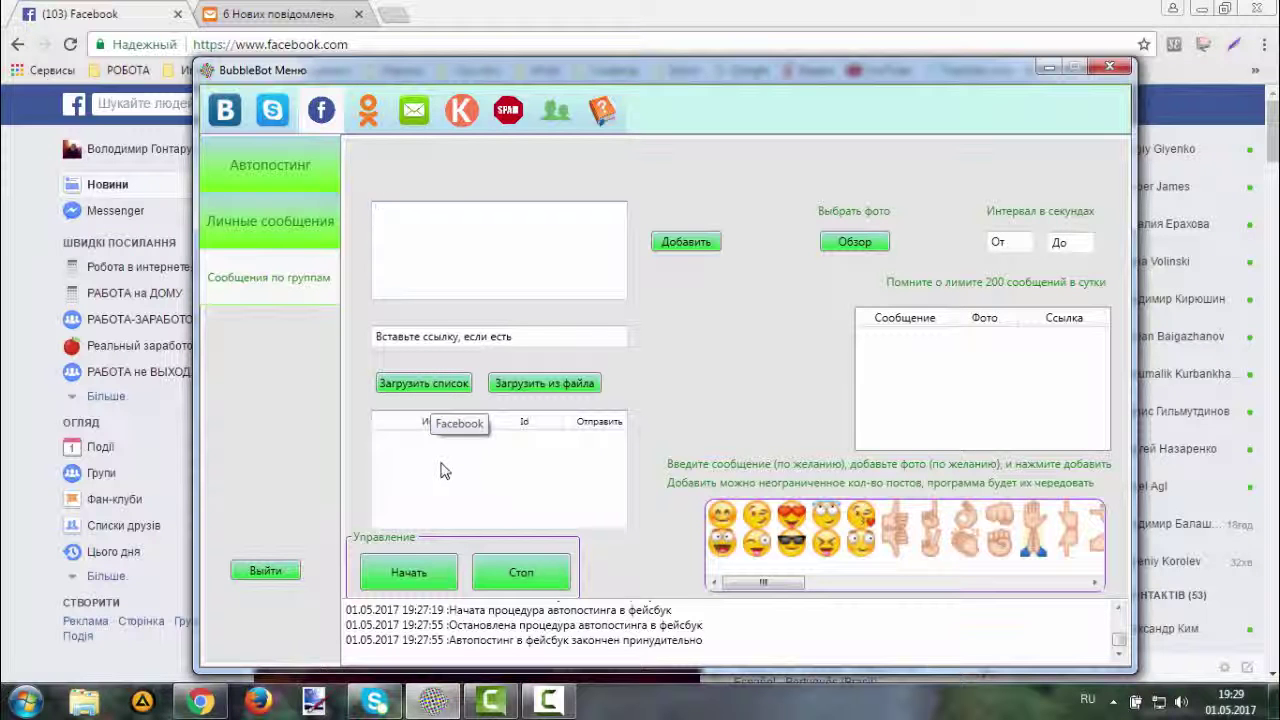
left_click(424, 384)
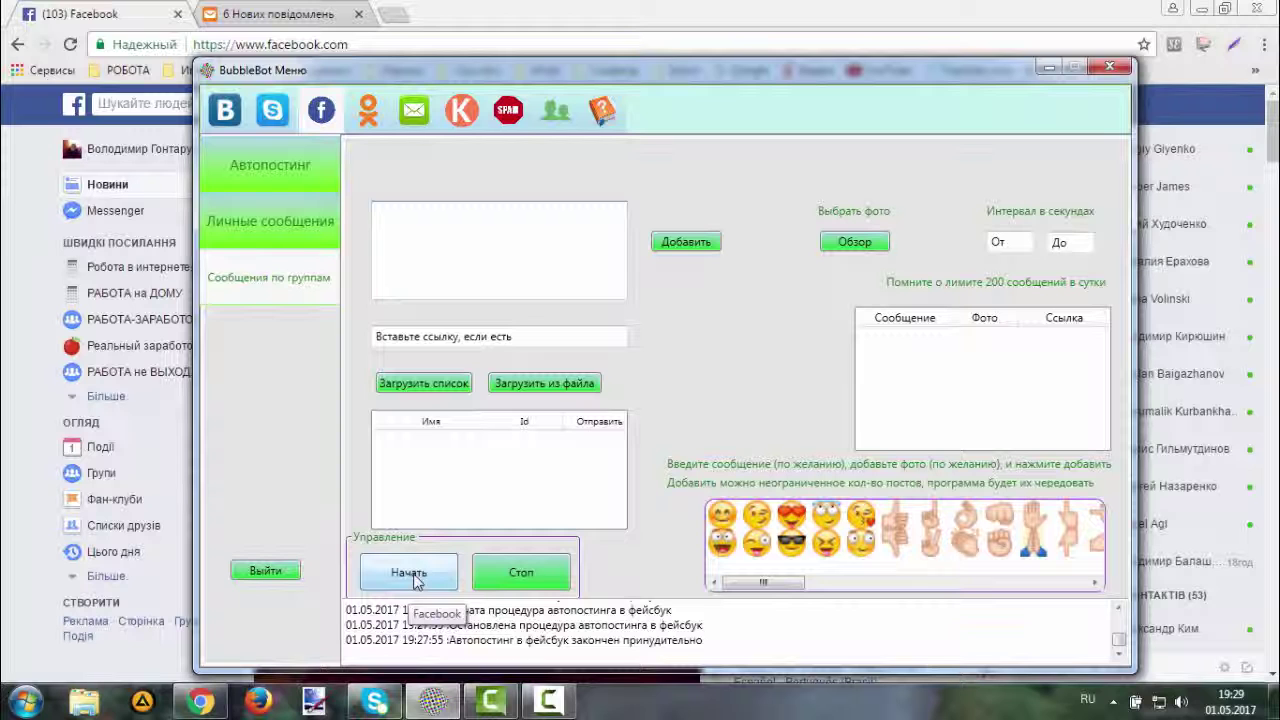
left_click(434, 383)
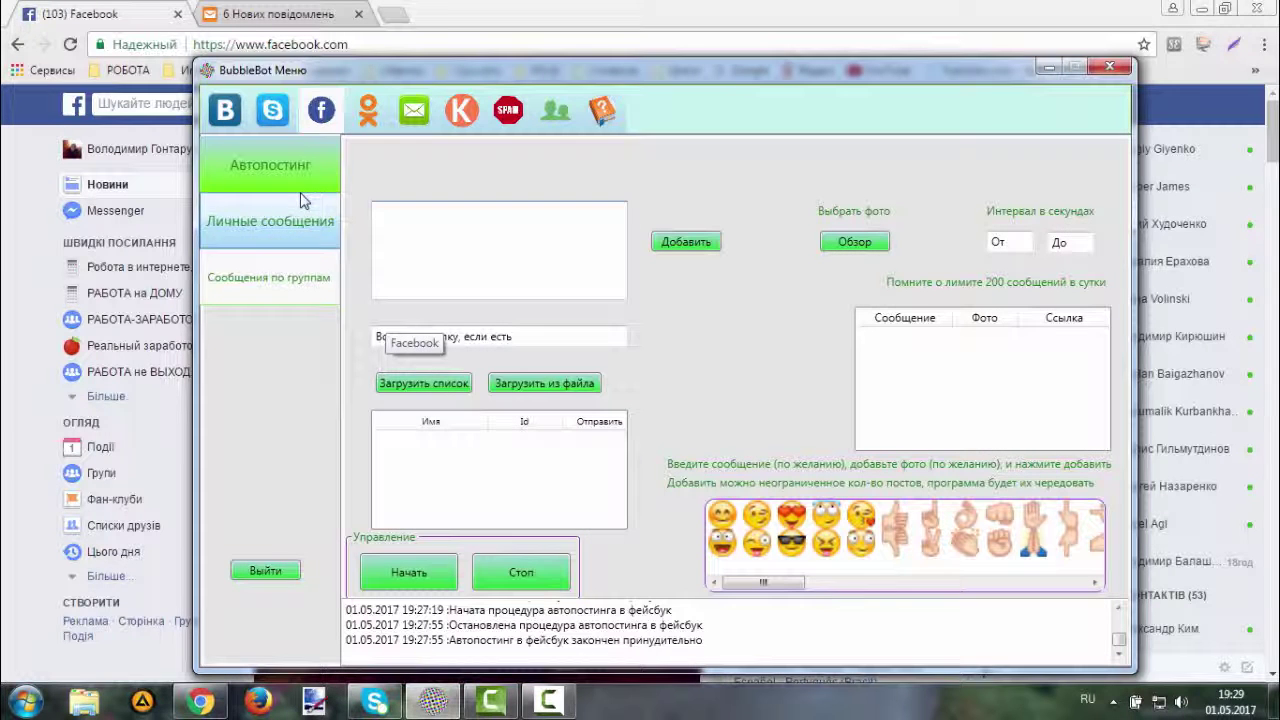
Open the Odnoklassniki section and examine its autoposting form and the parsing modes for groups and for users from groups.
left_click(368, 112)
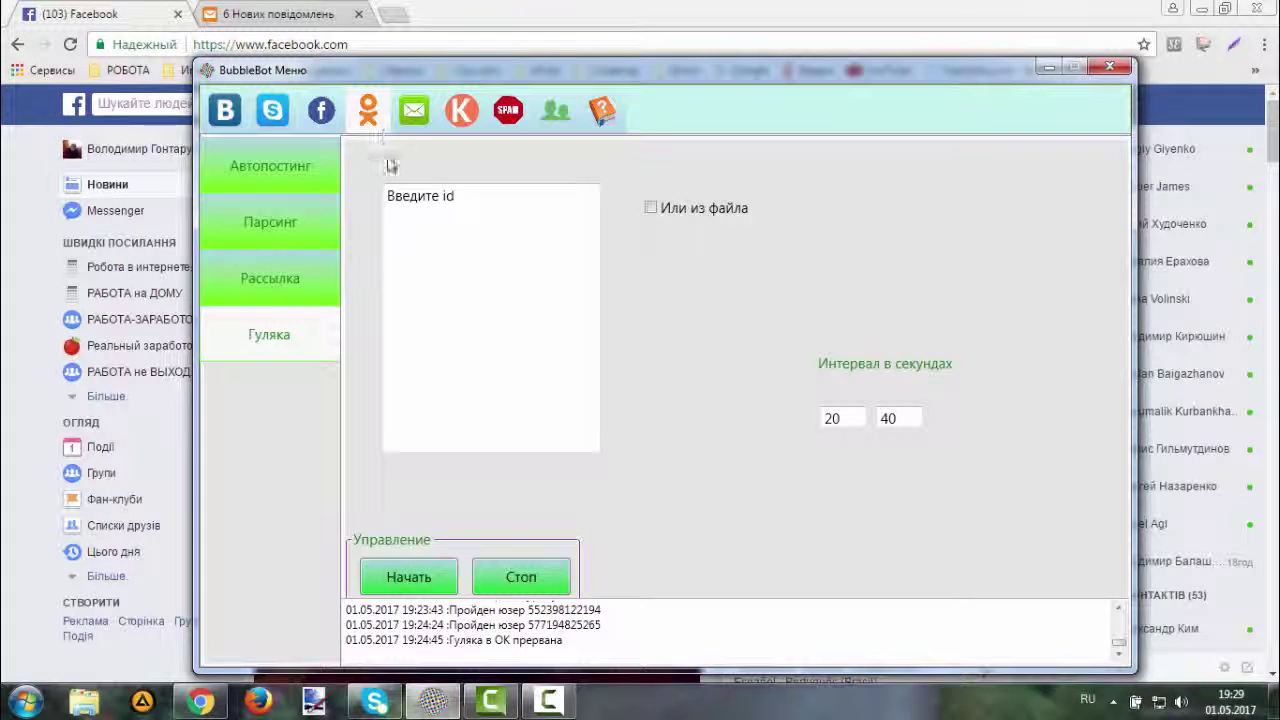
left_click(232, 172)
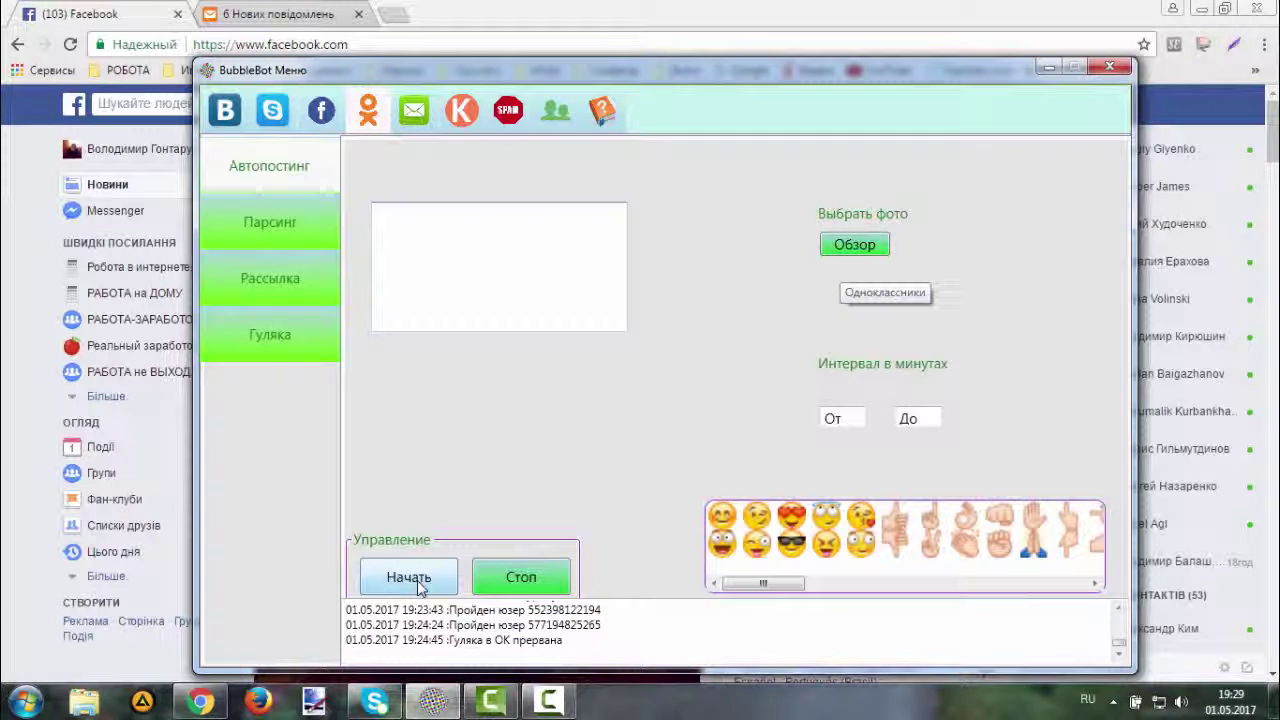
left_click(331, 225)
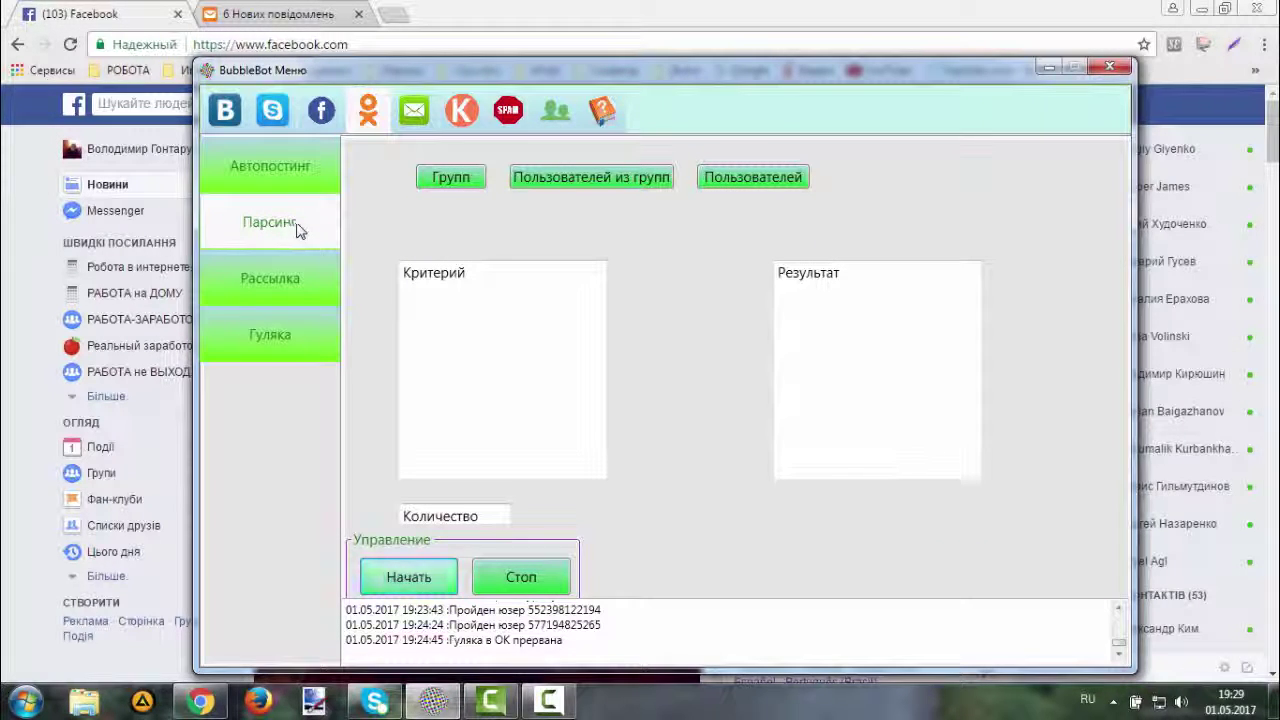
left_click(450, 182)
left_click(573, 184)
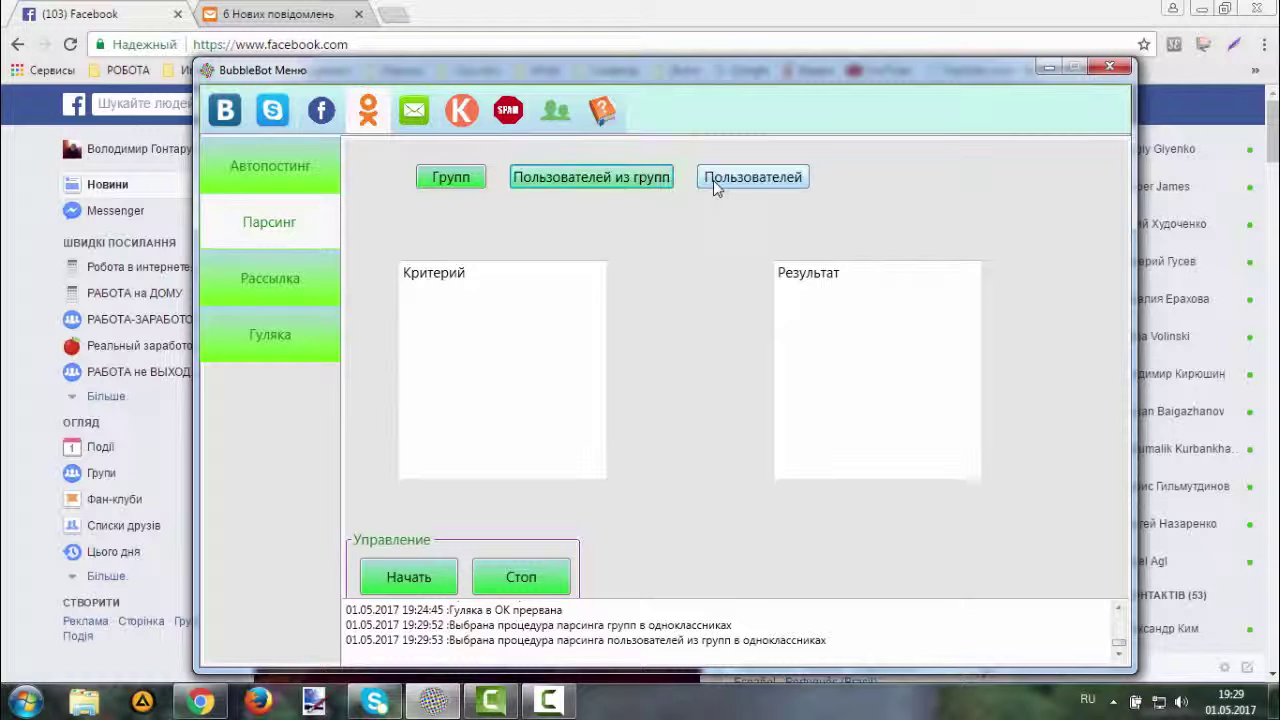
left_click(454, 182)
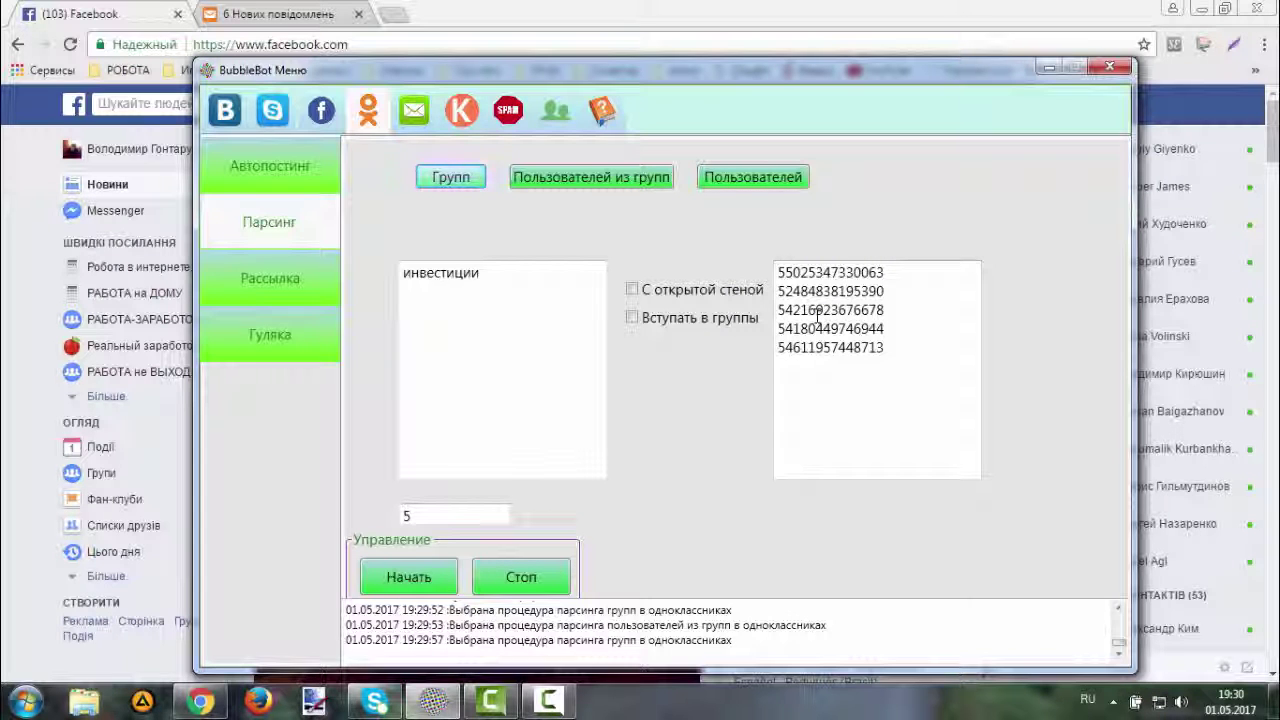
Turn the "С открытой стеной" and "Вступать в группы" options for group parsing on and back off.
left_click(452, 182)
left_click(495, 273)
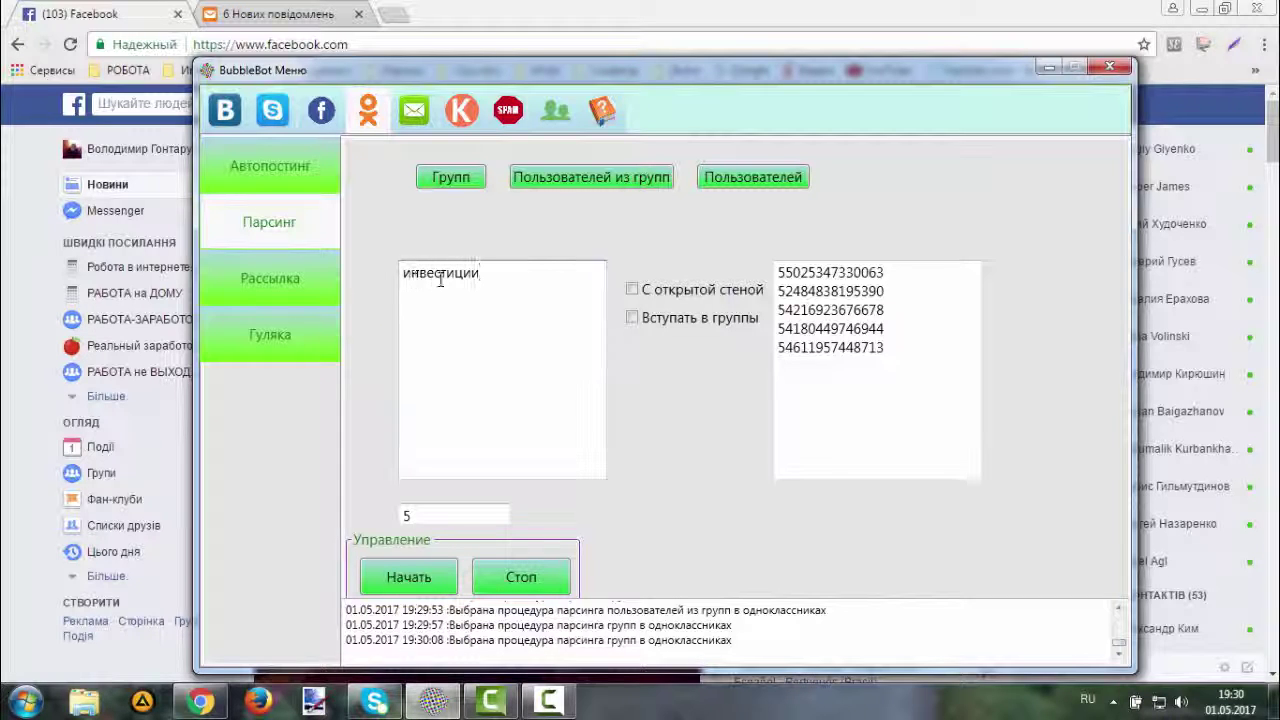
left_click(632, 290)
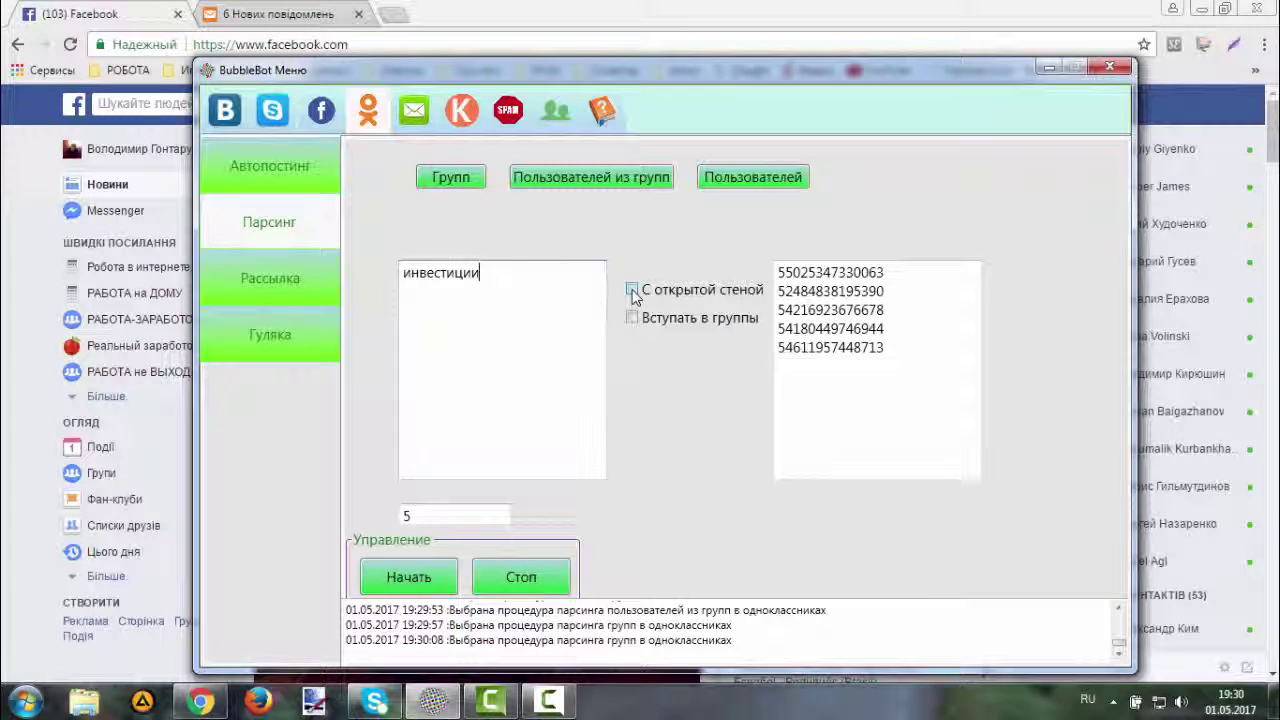
left_click(633, 319)
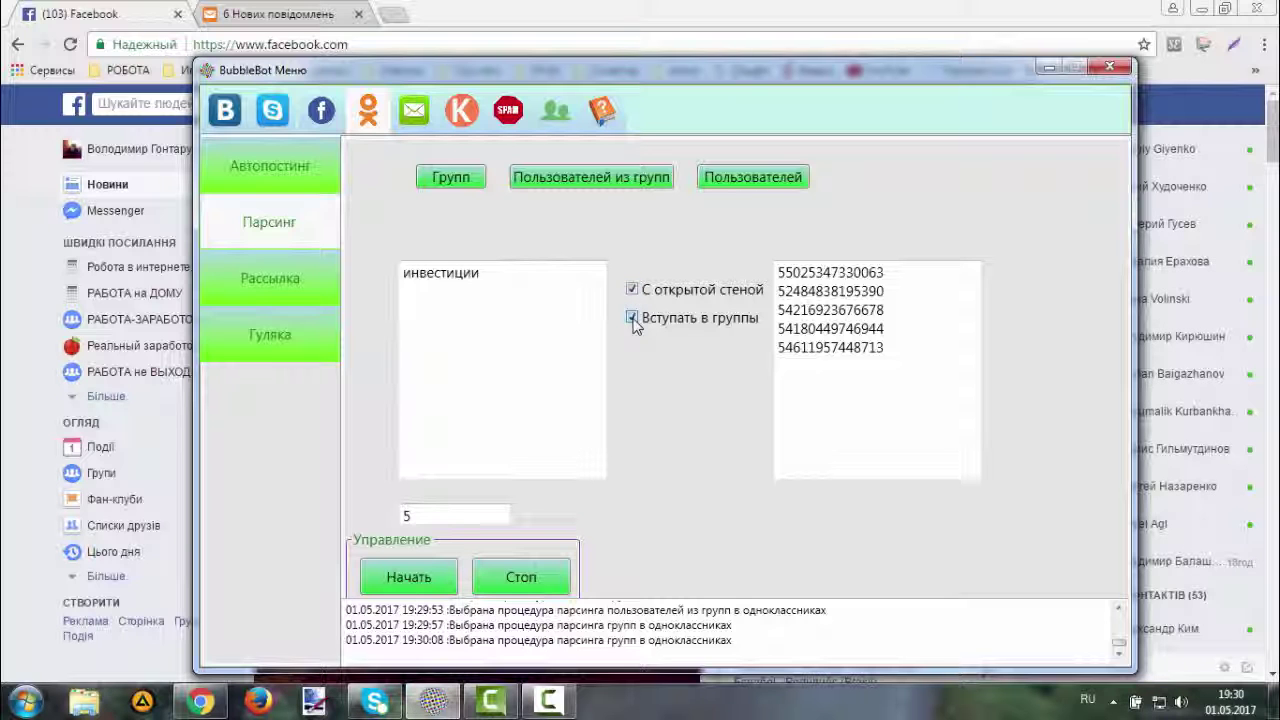
left_click(632, 318)
left_click(632, 290)
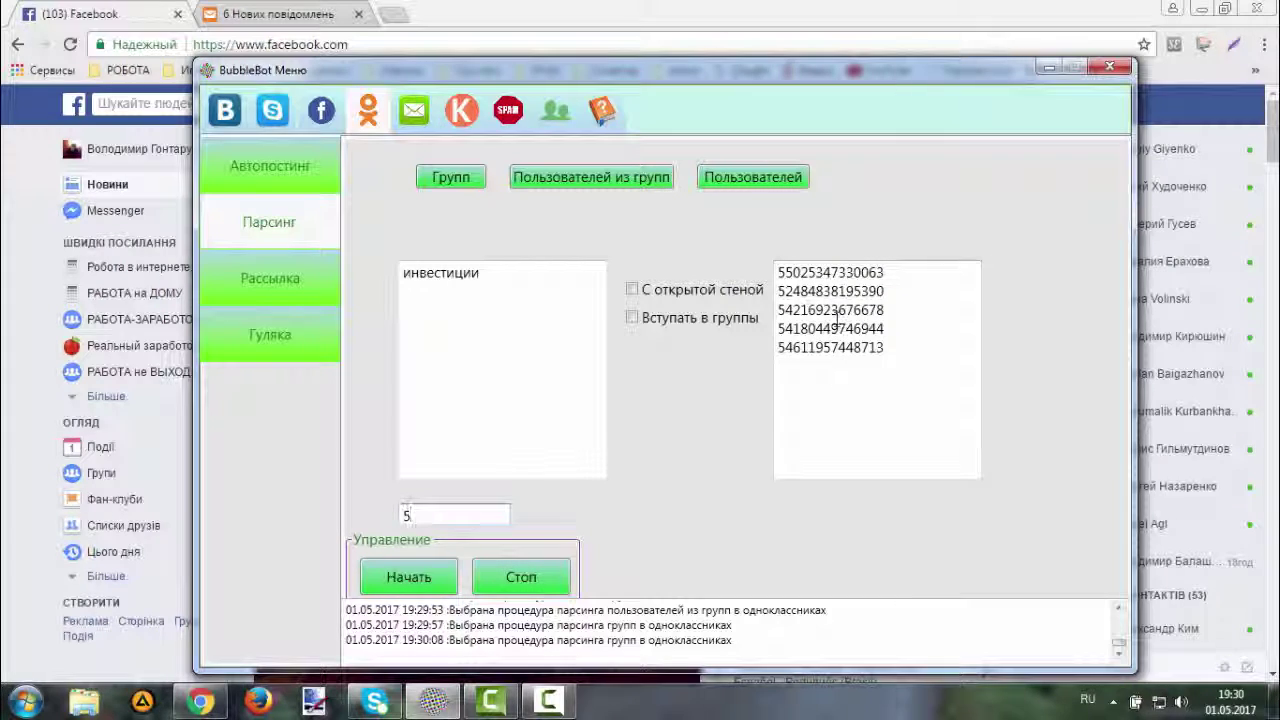
Examine the parsing forms for users from groups and for users, and return to group parsing.
left_click(612, 180)
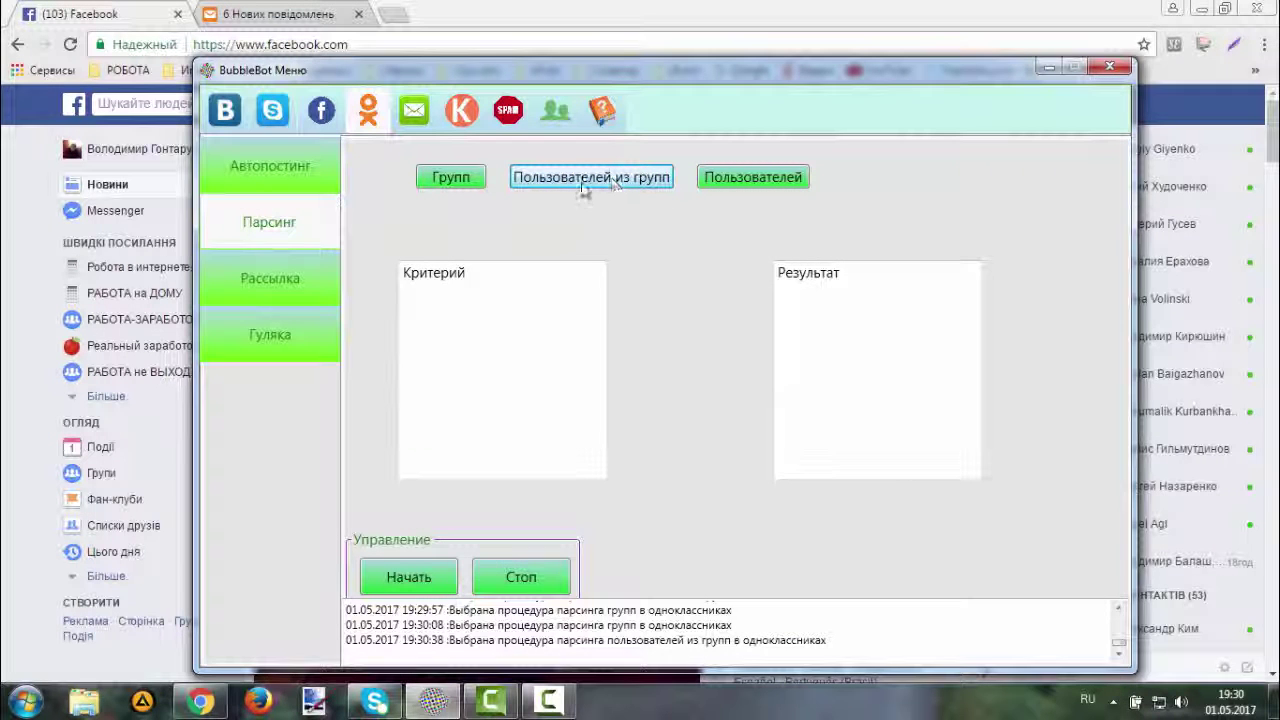
left_click(737, 180)
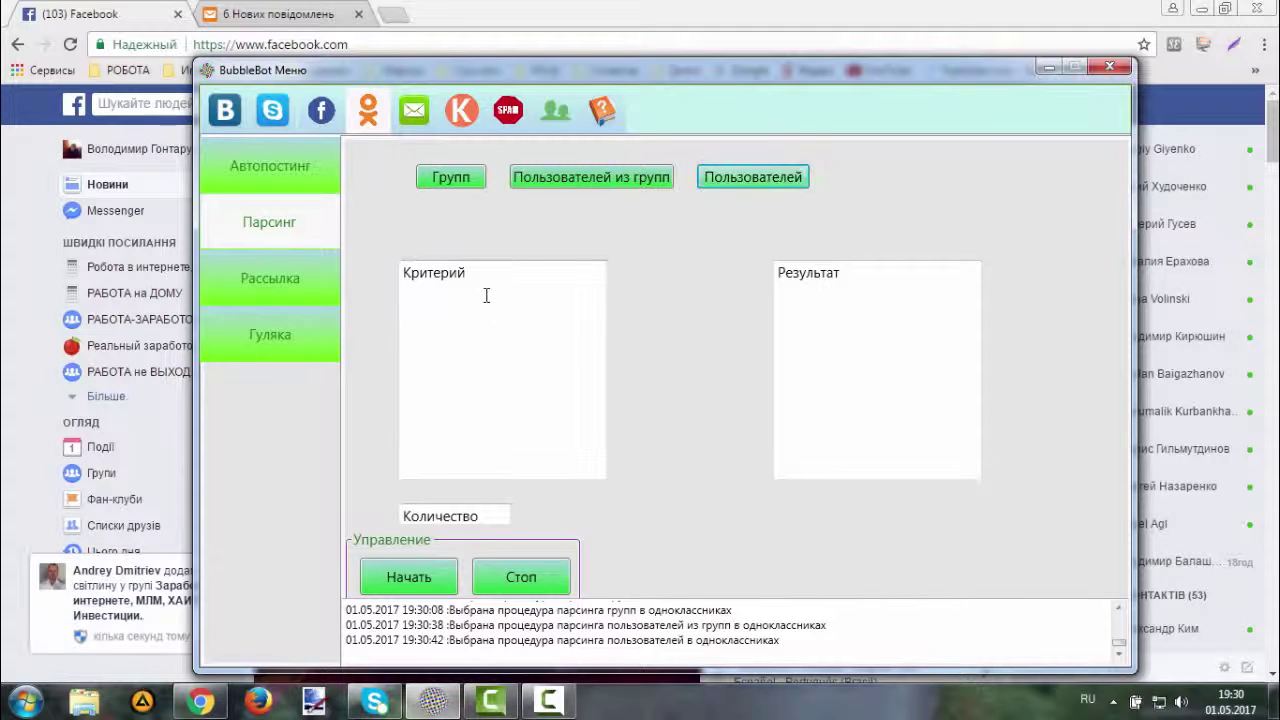
left_click(451, 177)
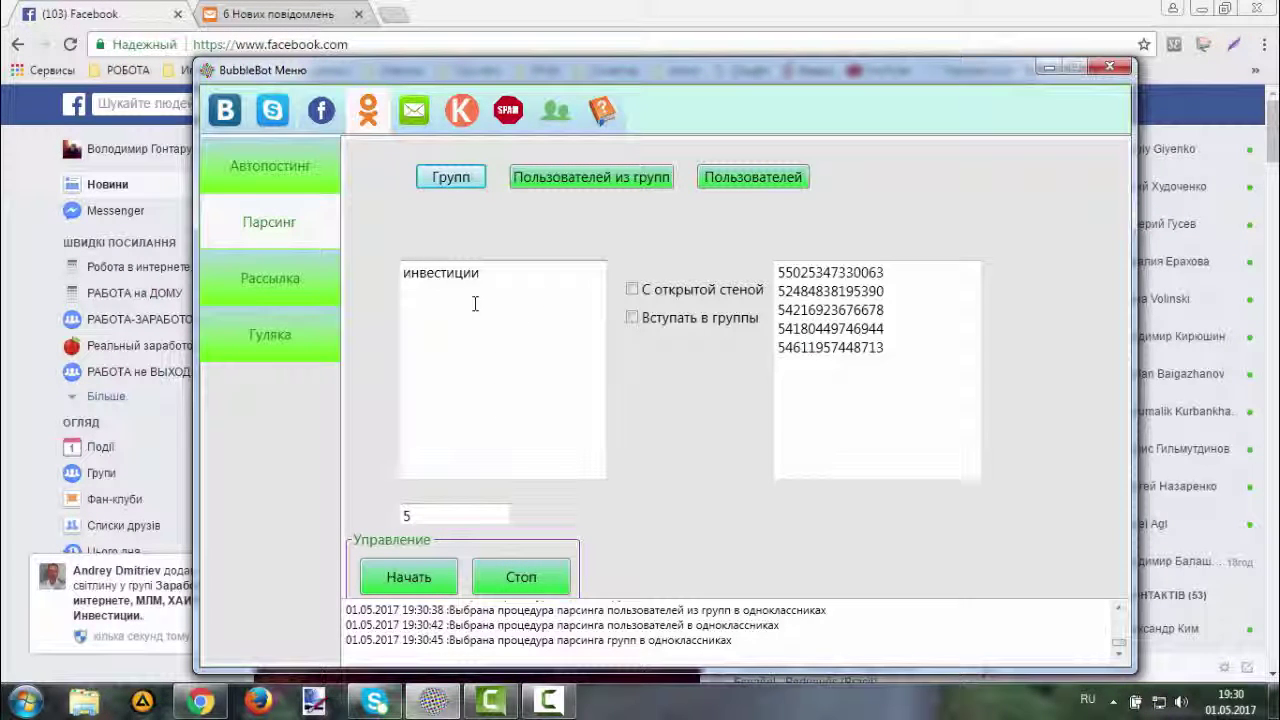
Examine the Odnoklassniki mailing forms for groups and for users, and check the parsed group IDs that serve as recipients.
left_click(284, 277)
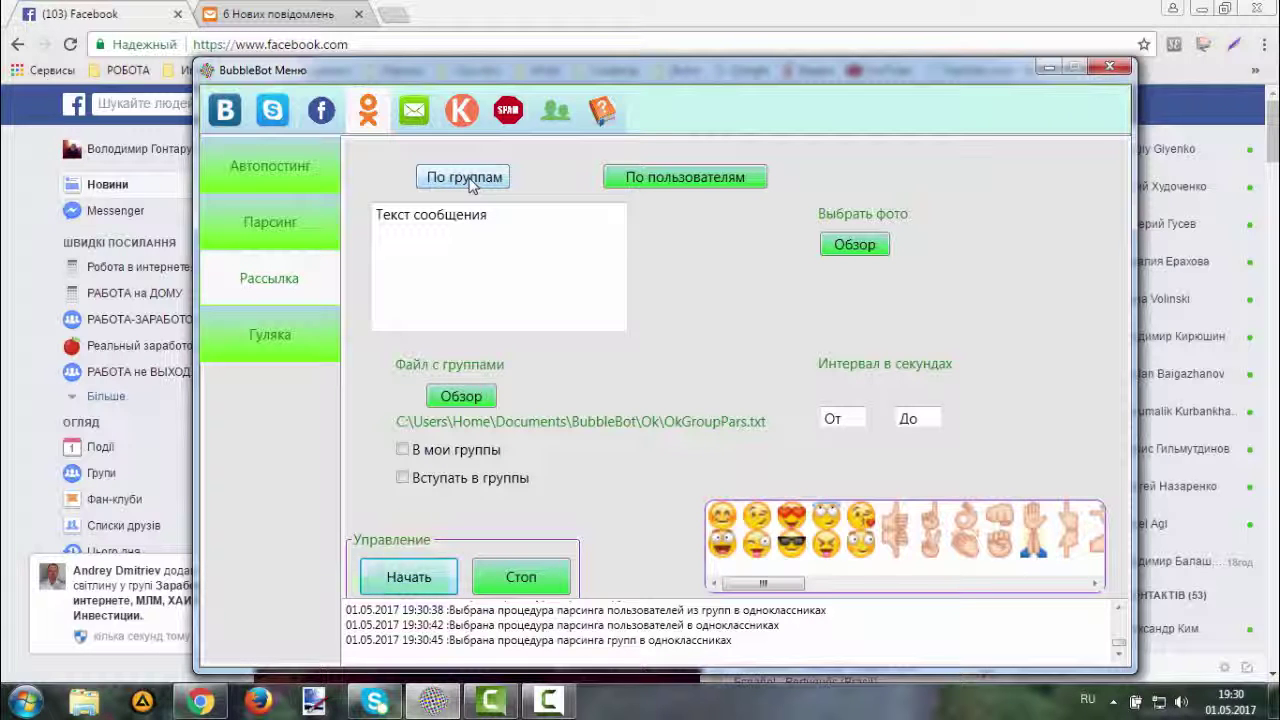
left_click(640, 178)
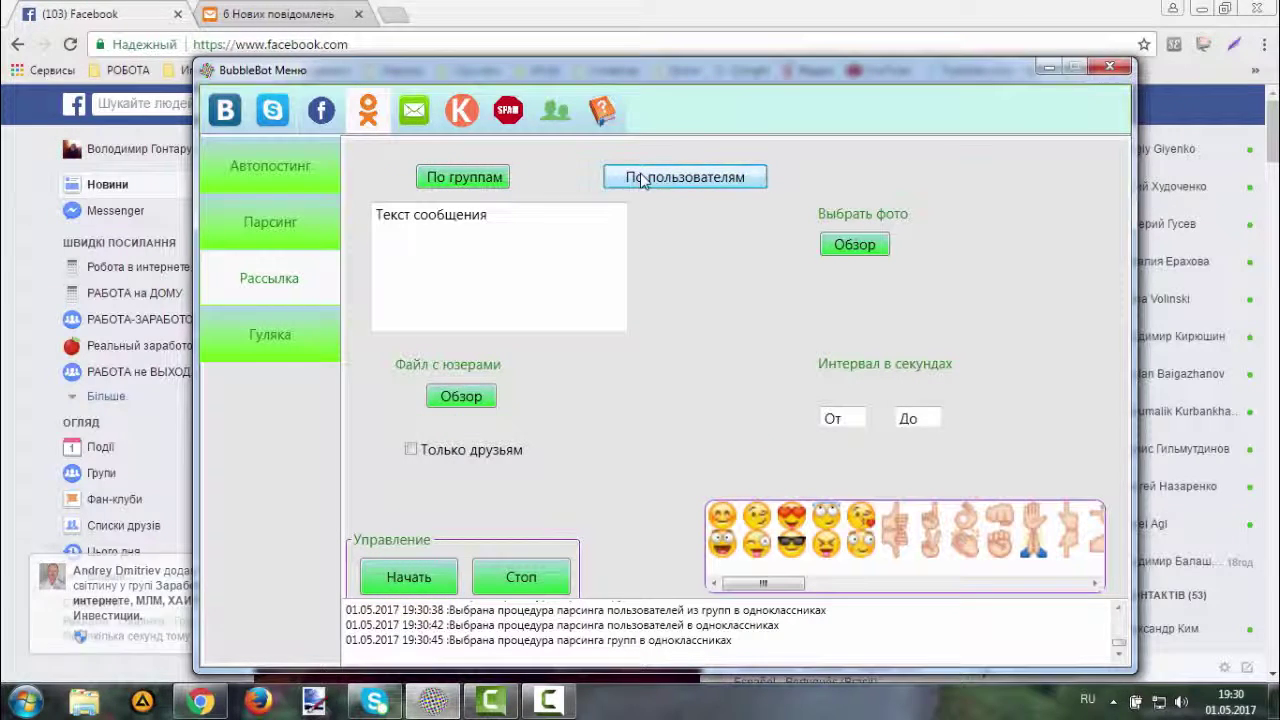
left_click(465, 176)
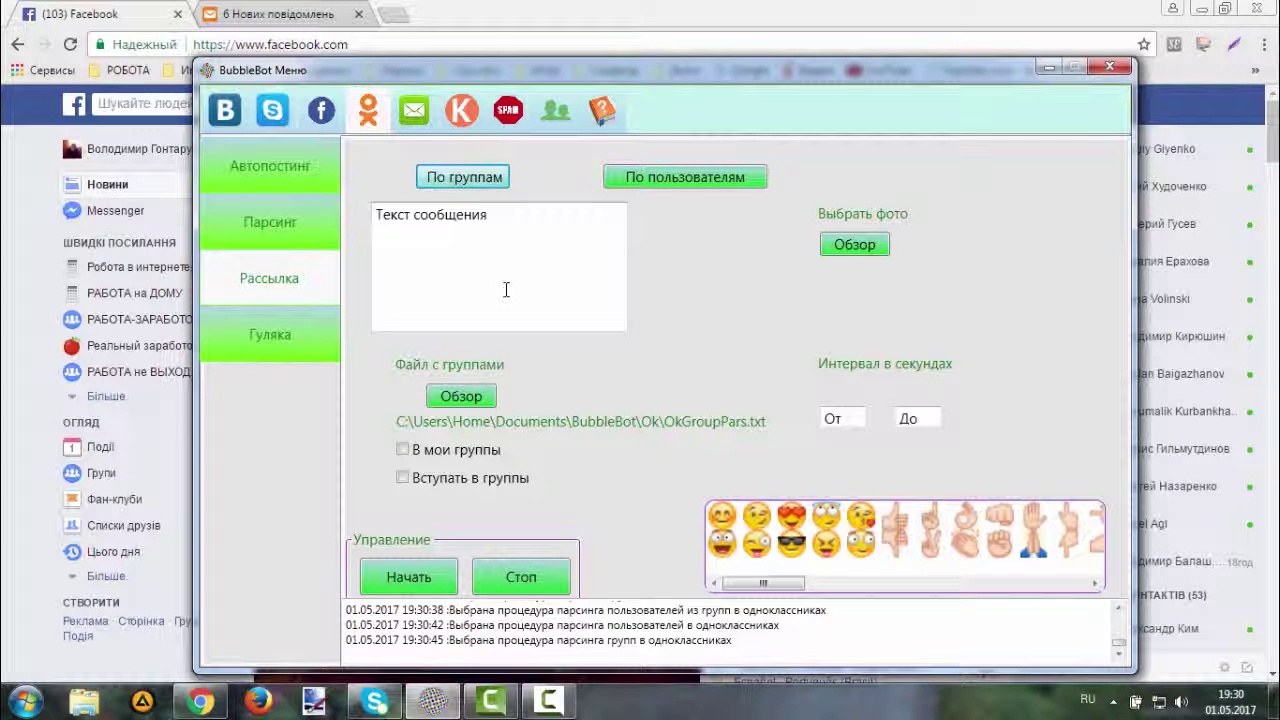
left_click(495, 222)
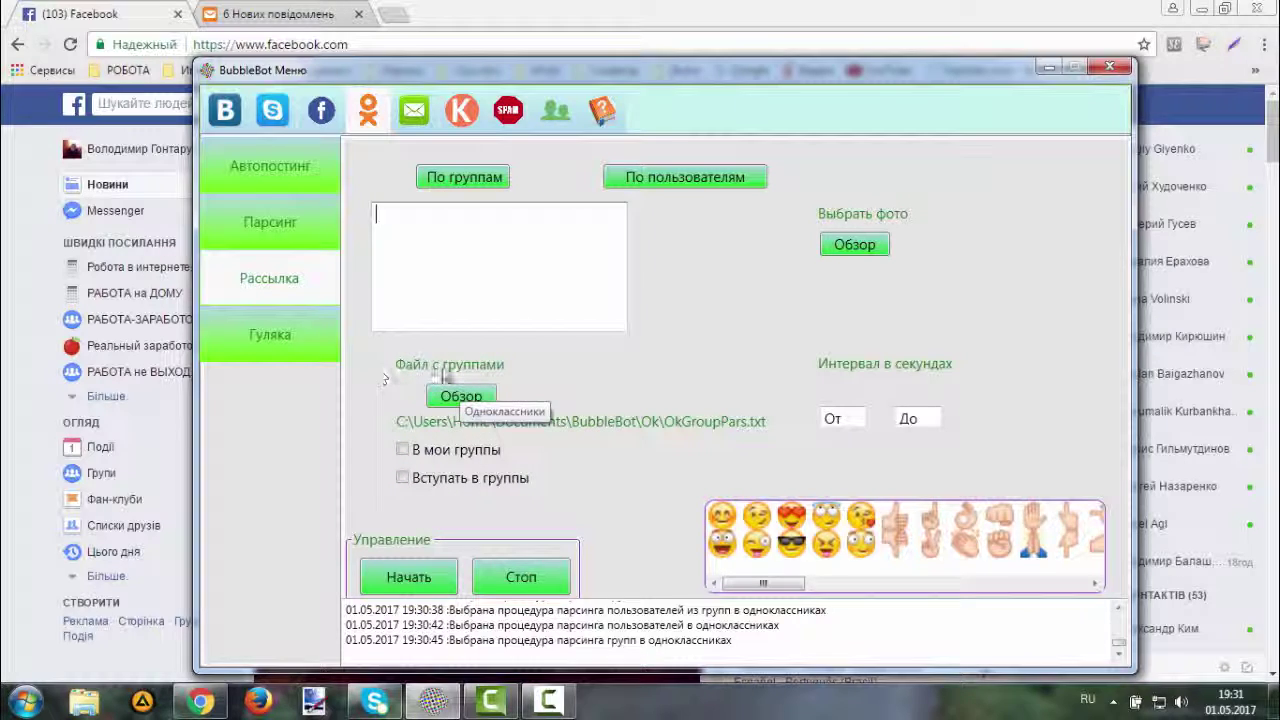
left_click(254, 230)
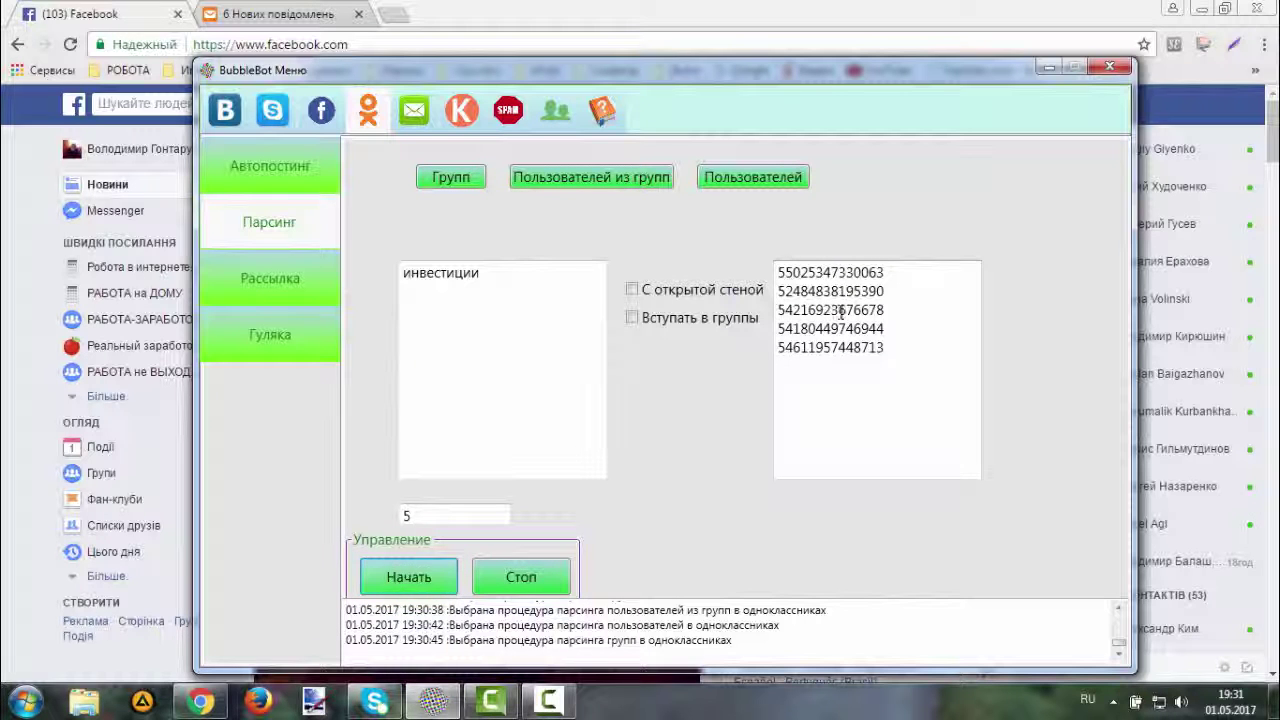
left_click(289, 285)
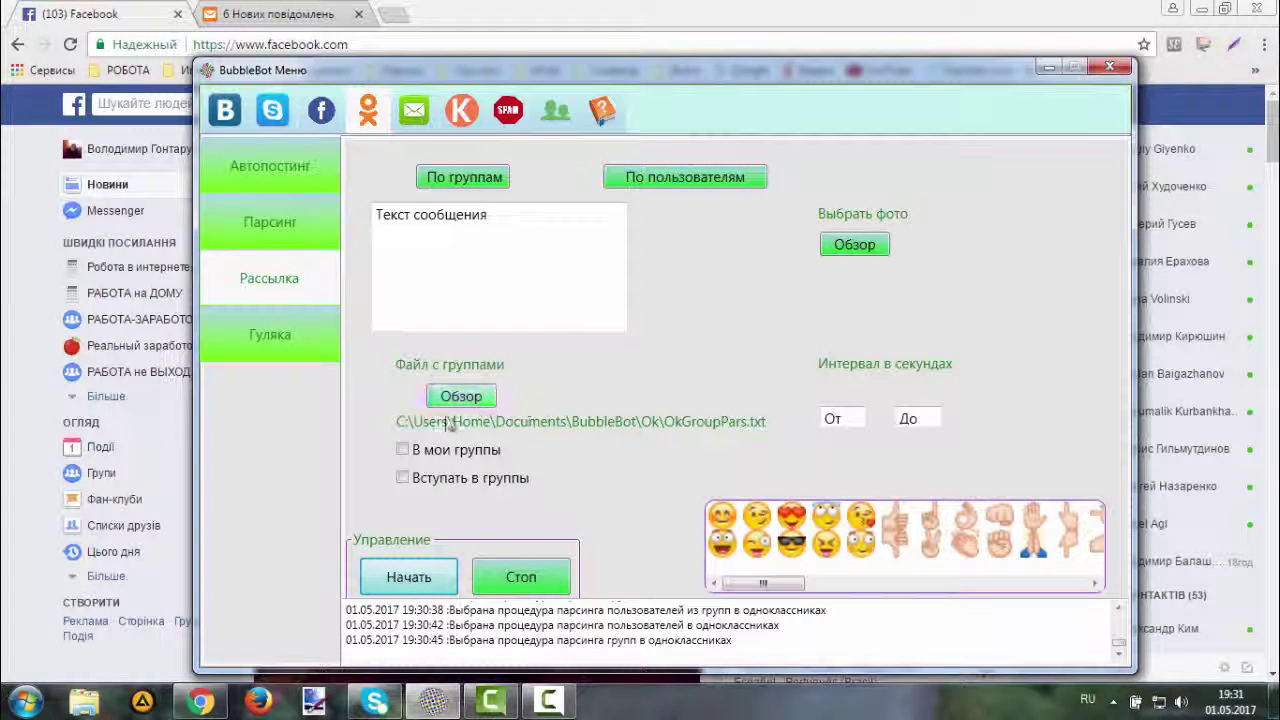
Locate the OkGroupPars file in Documents\BubbleBot\Ok as the group list for the mailing, and cancel the file selection.
left_click(470, 399)
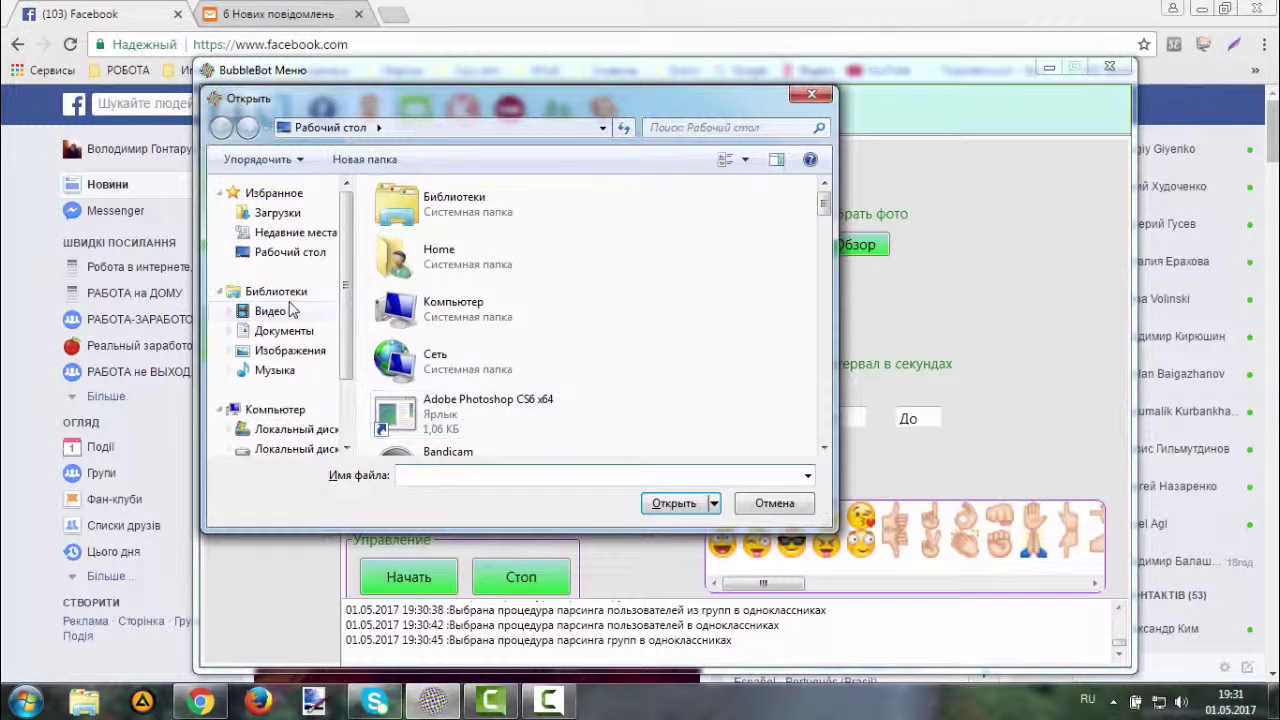
left_click(284, 333)
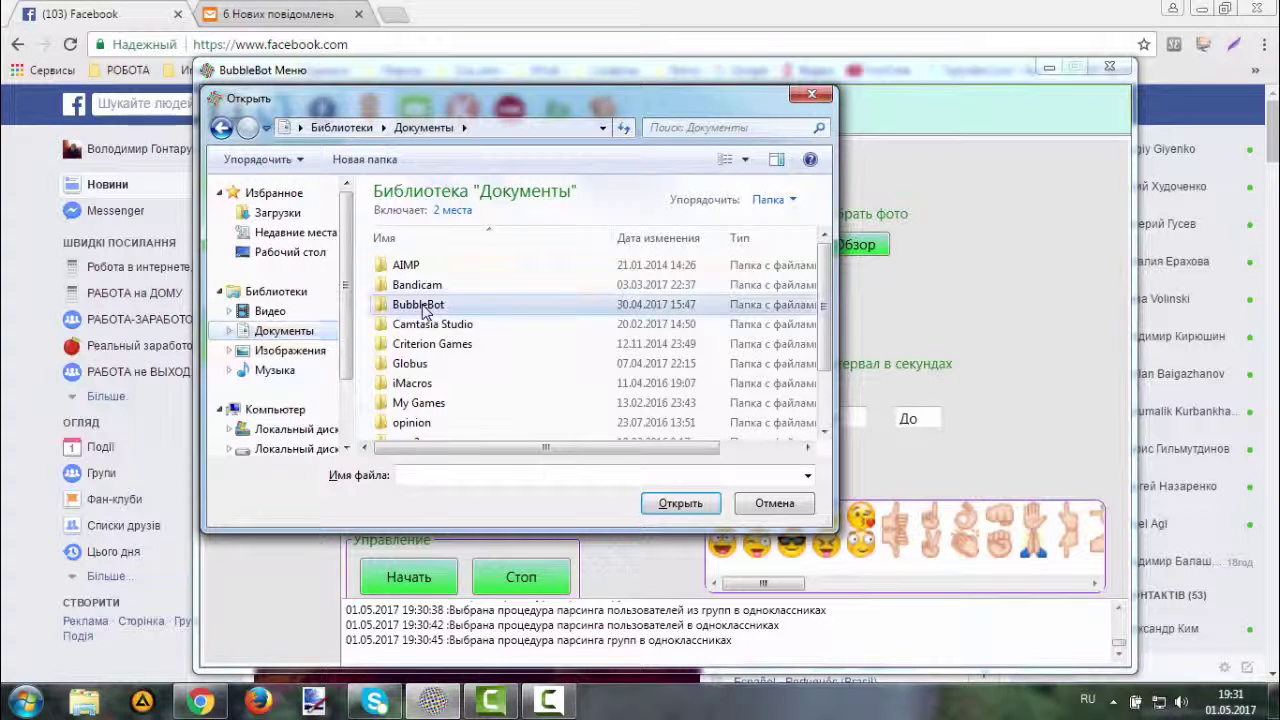
double_click(418, 304)
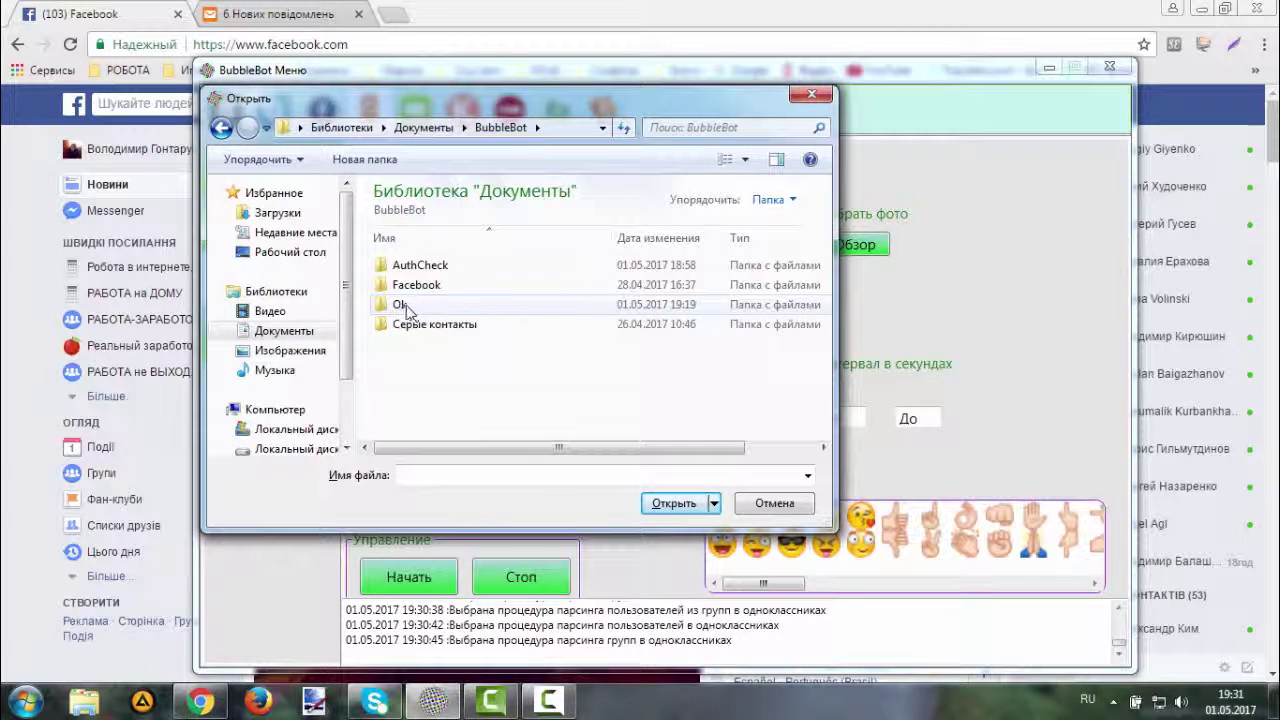
double_click(405, 306)
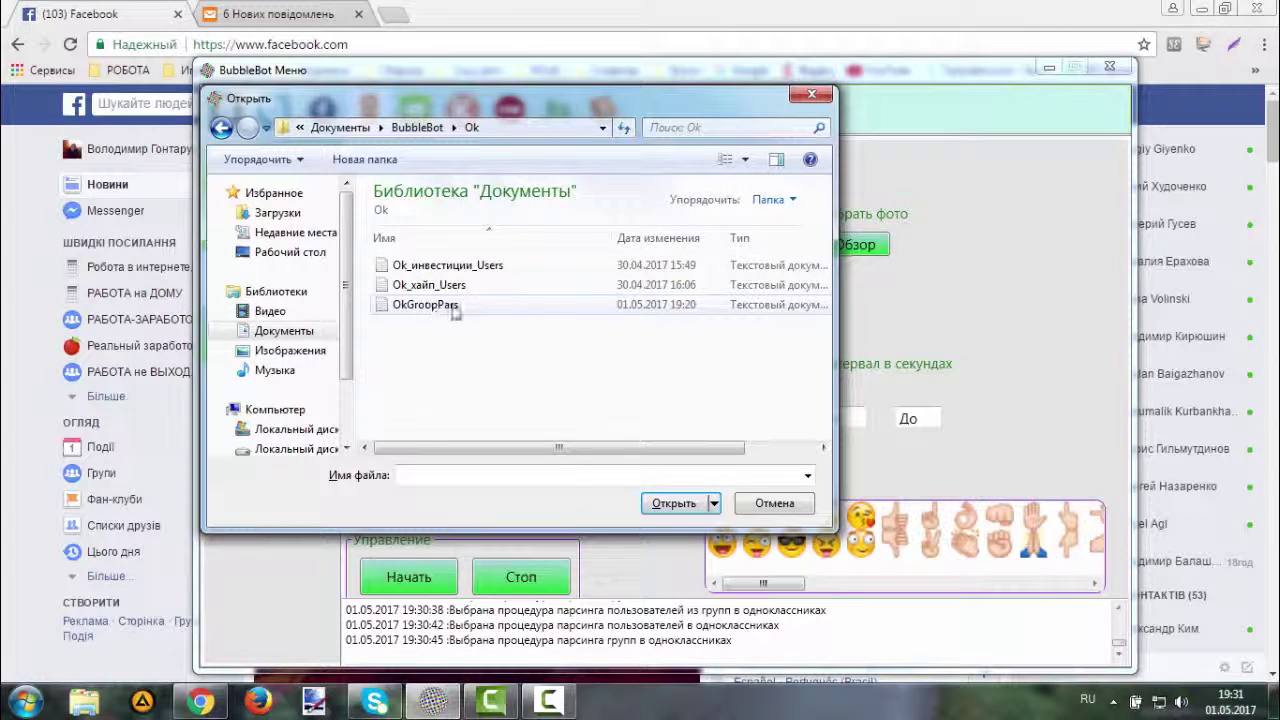
left_click(453, 309)
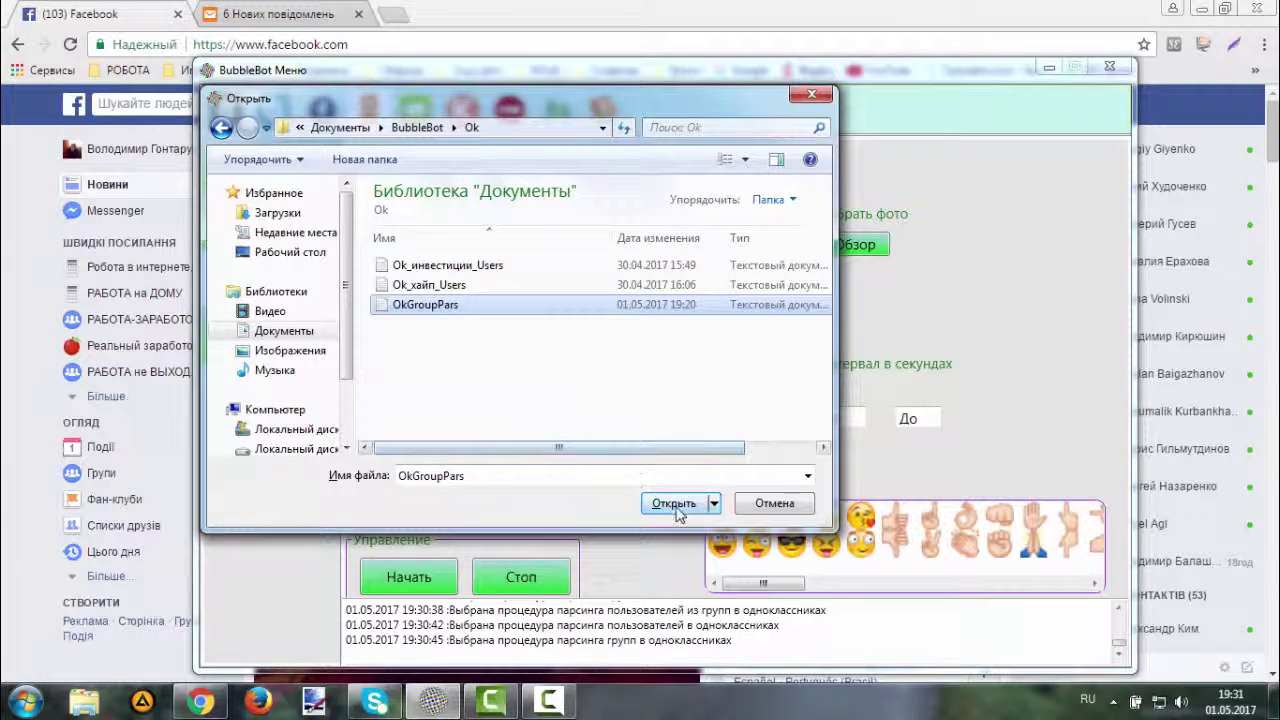
left_click(768, 506)
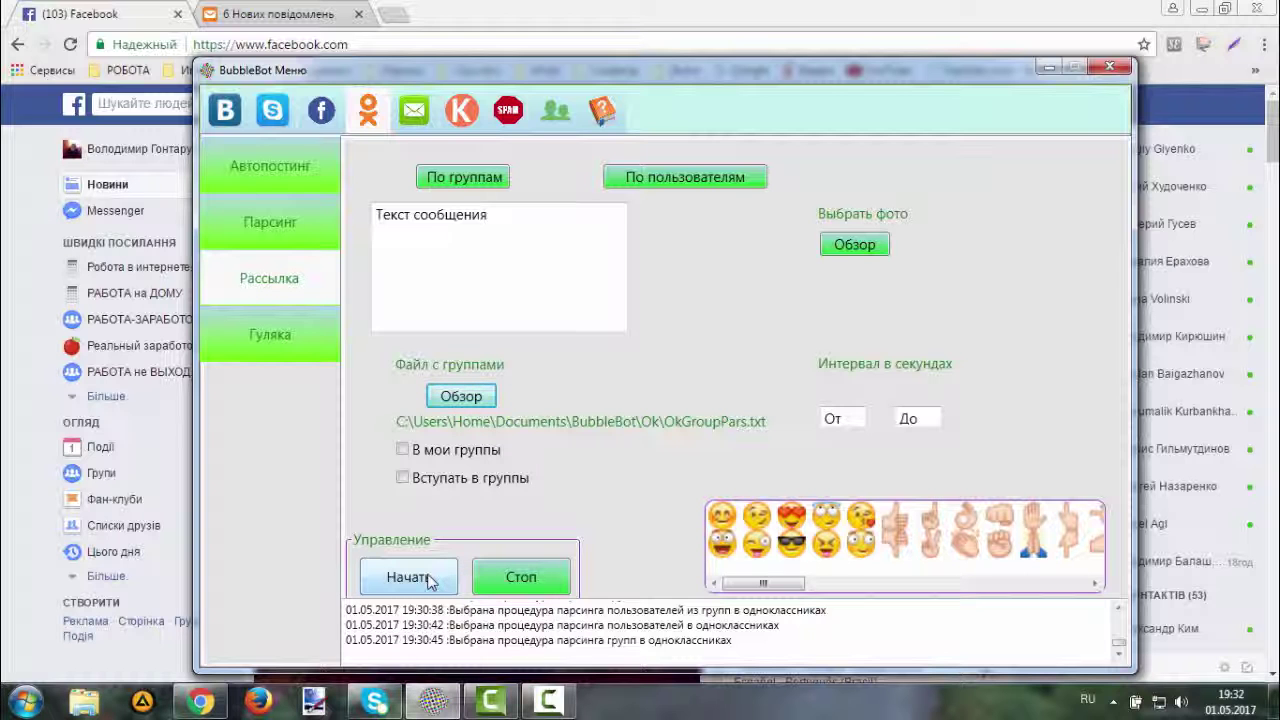
Switch the mailing to users, load Ok_инвестиции_Users from Documents\BubbleBot\Ok as the users file, and place the cursor in the message text.
left_click(658, 180)
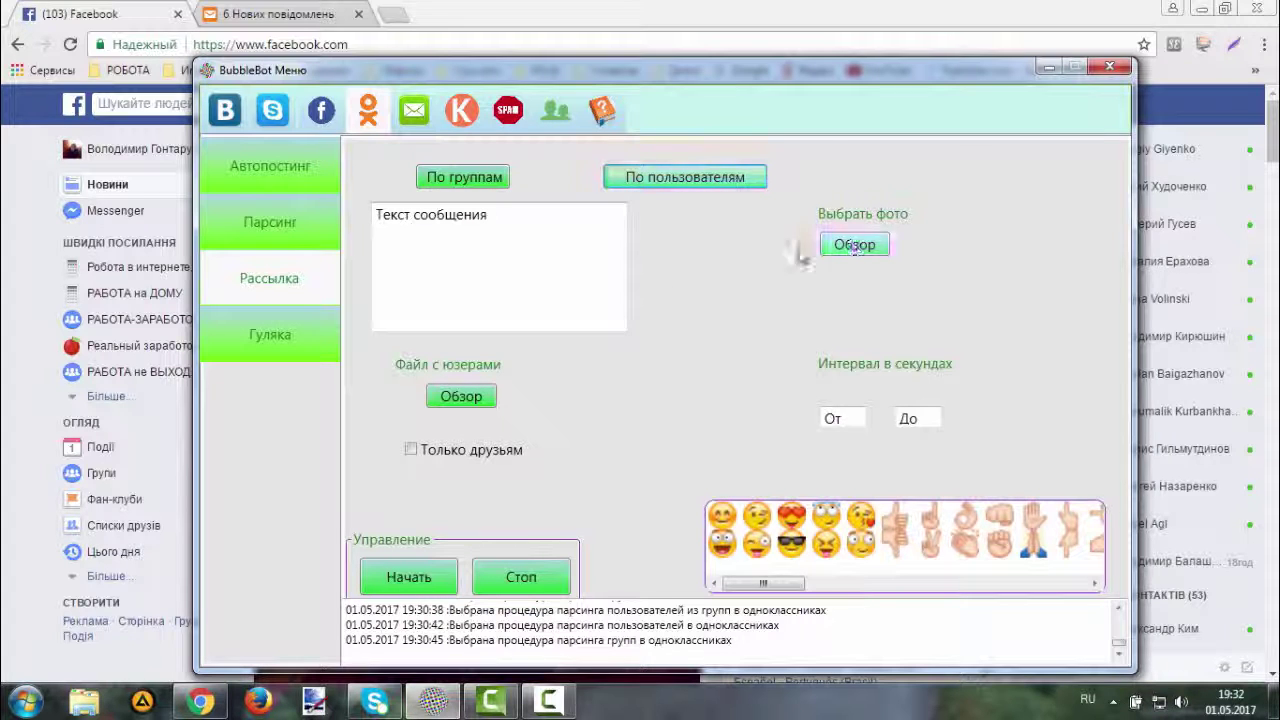
left_click(443, 237)
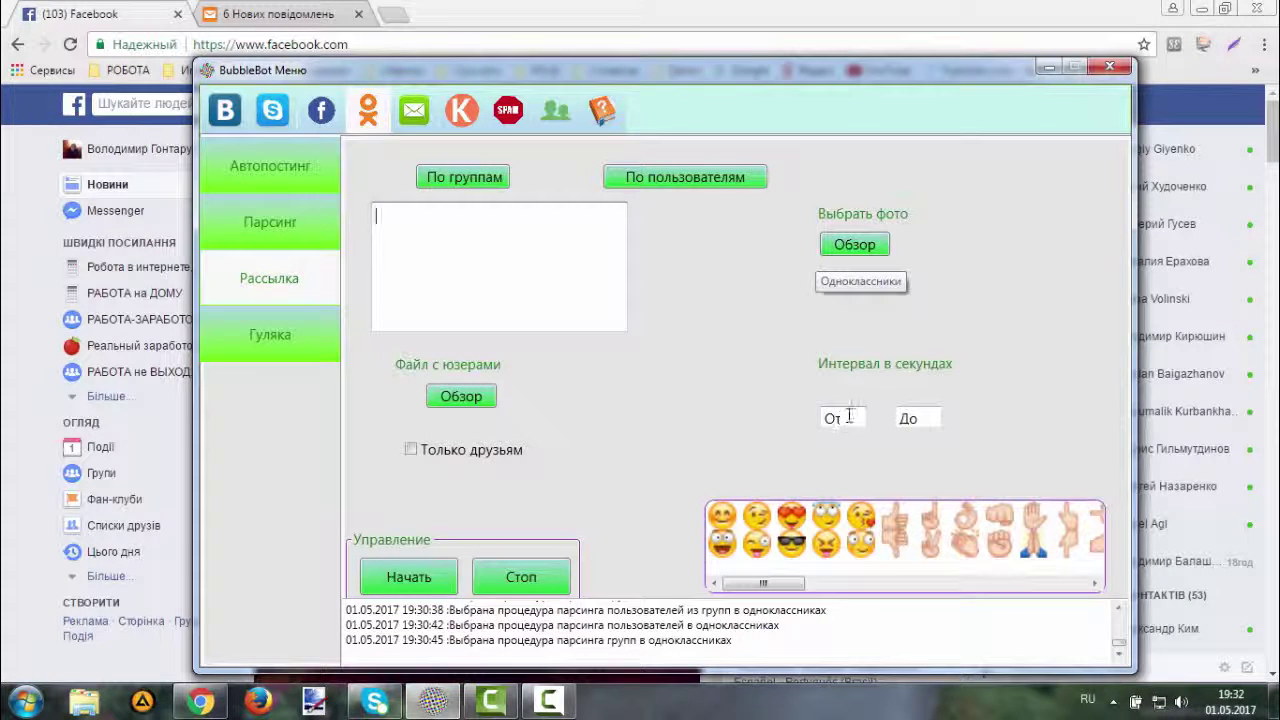
left_click(449, 400)
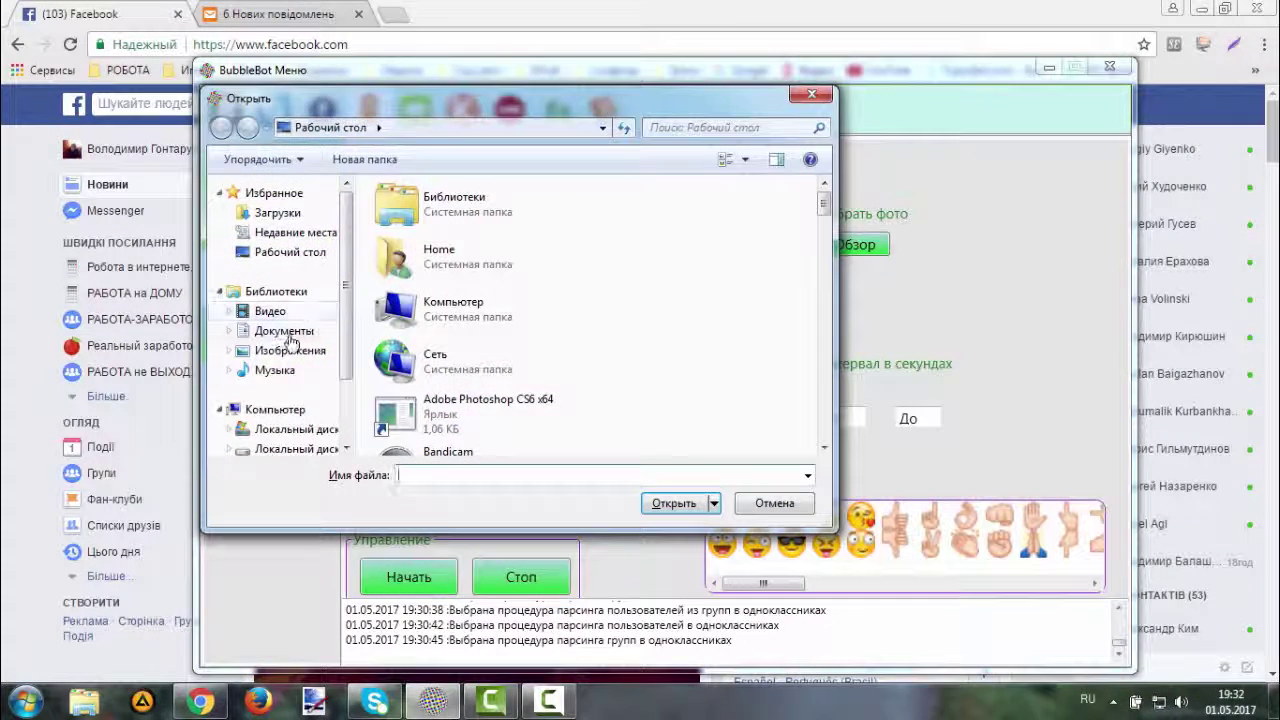
left_click(325, 331)
double_click(429, 308)
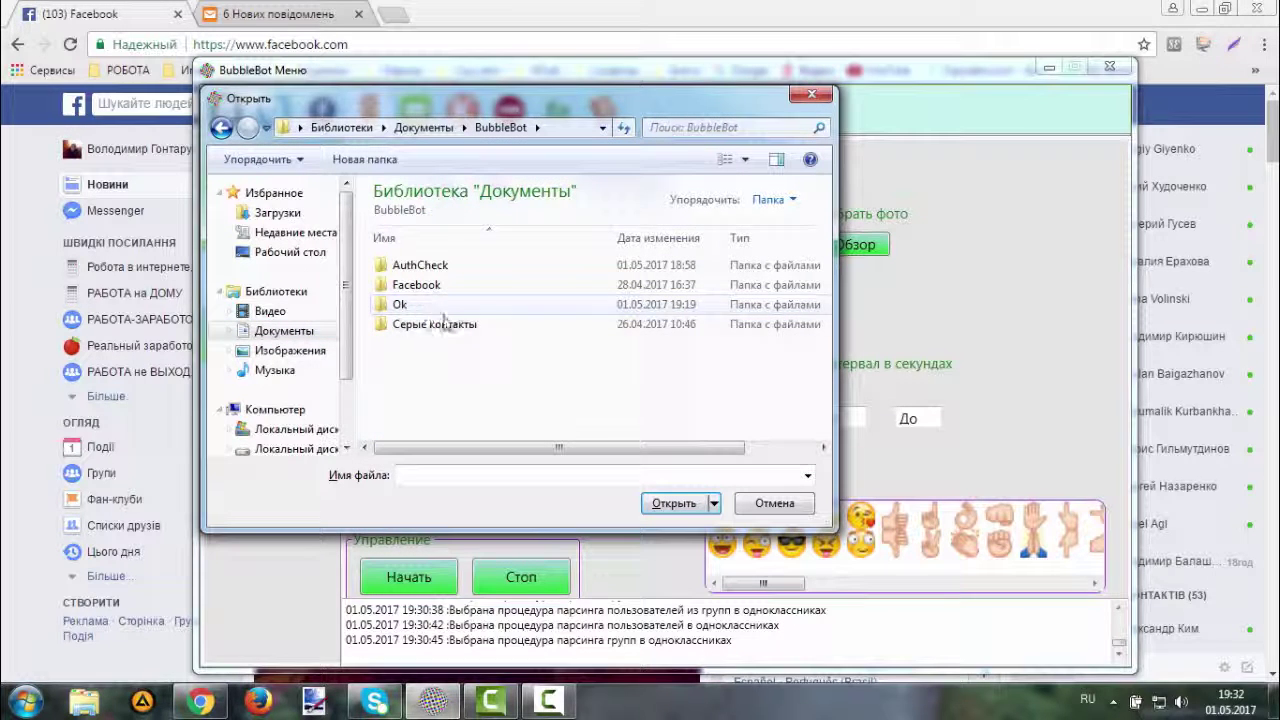
double_click(405, 307)
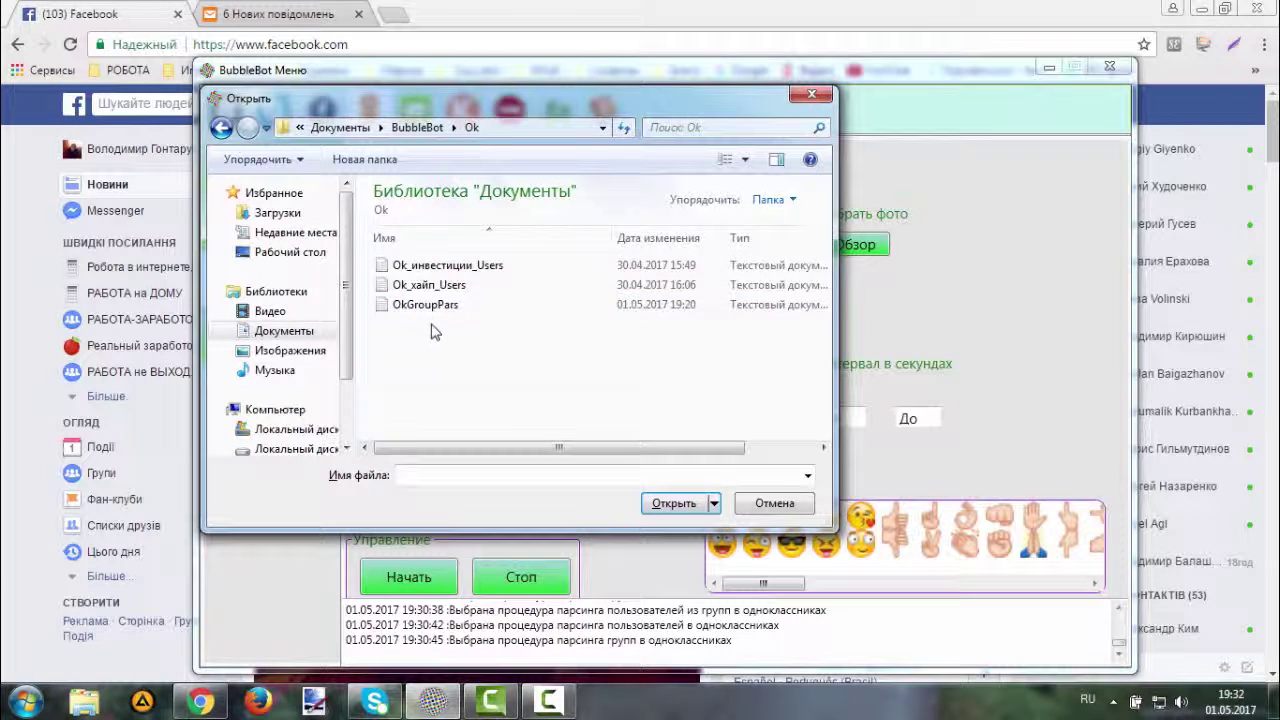
left_click(447, 268)
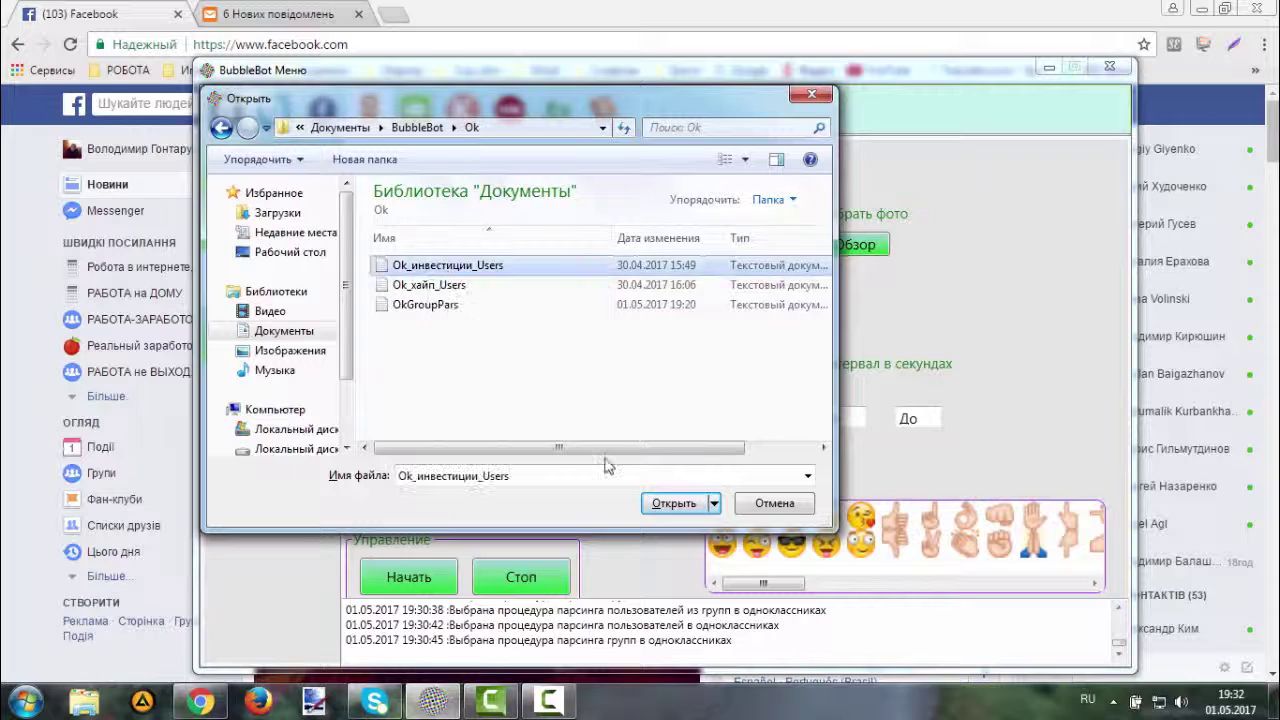
left_click(674, 503)
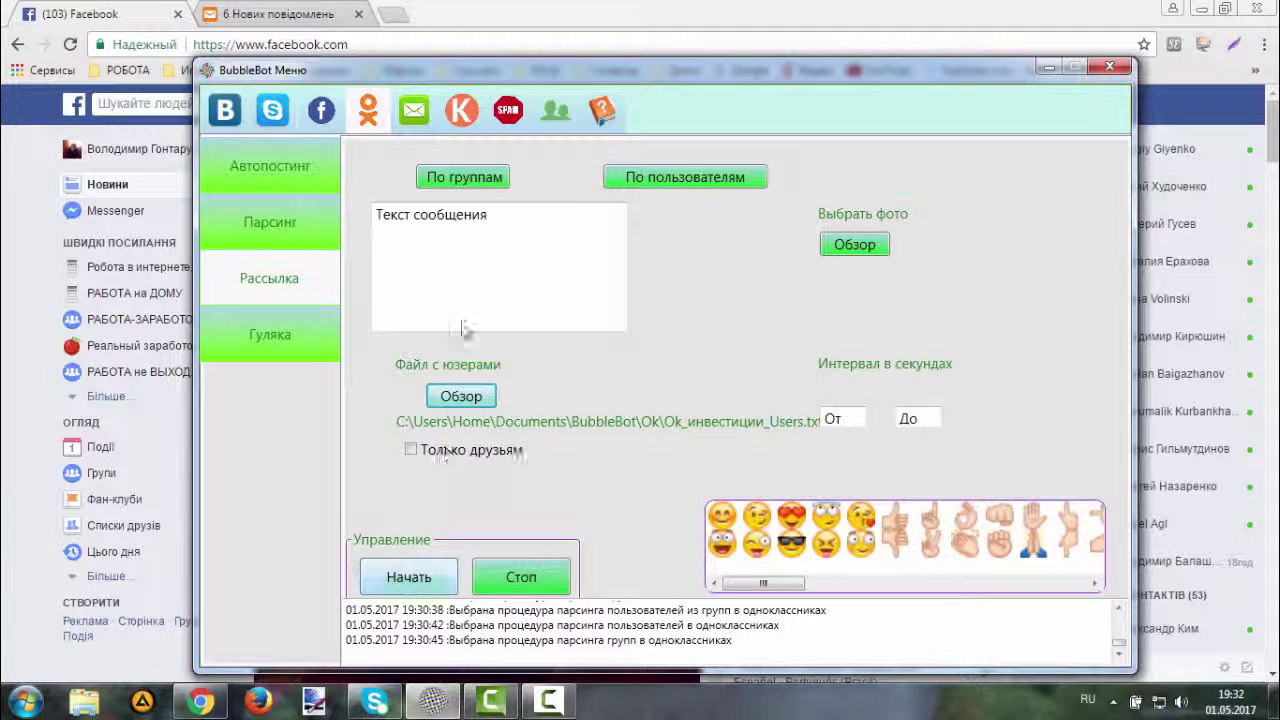
left_click(468, 219)
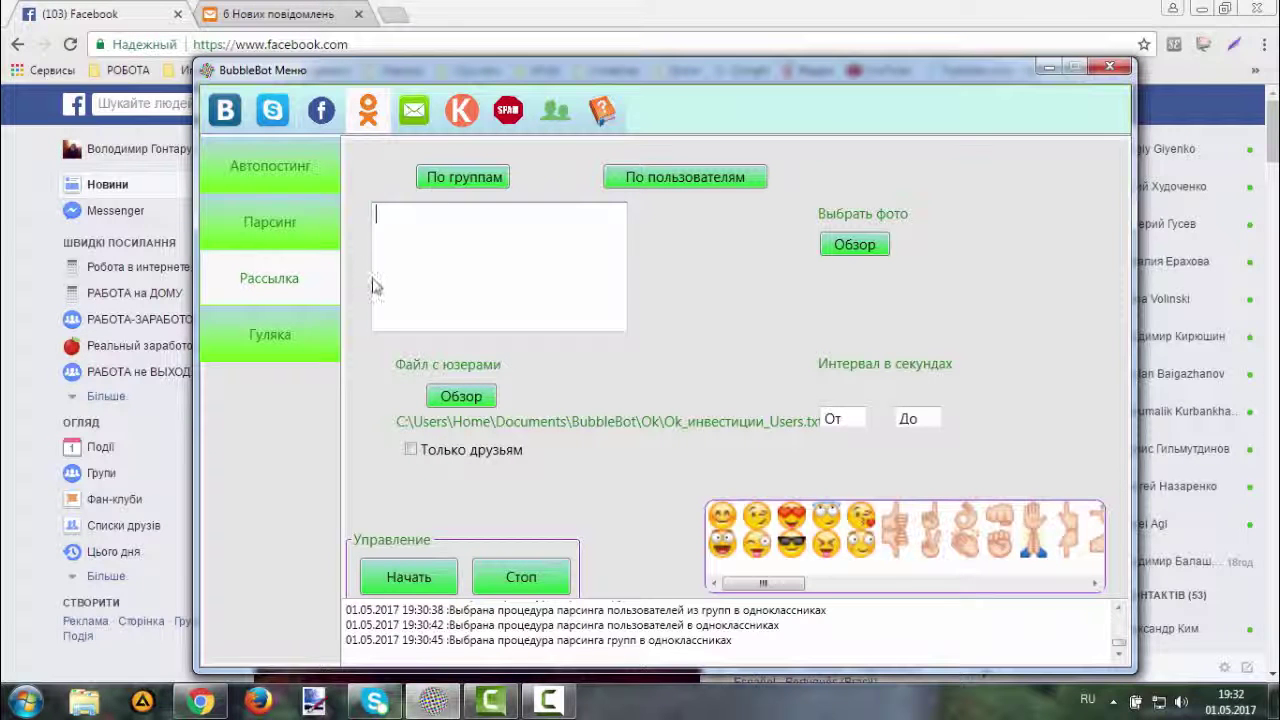
Open the Odnoklassniki "Гуляка" form and examine its user ID entry, file option and interval settings.
left_click(271, 334)
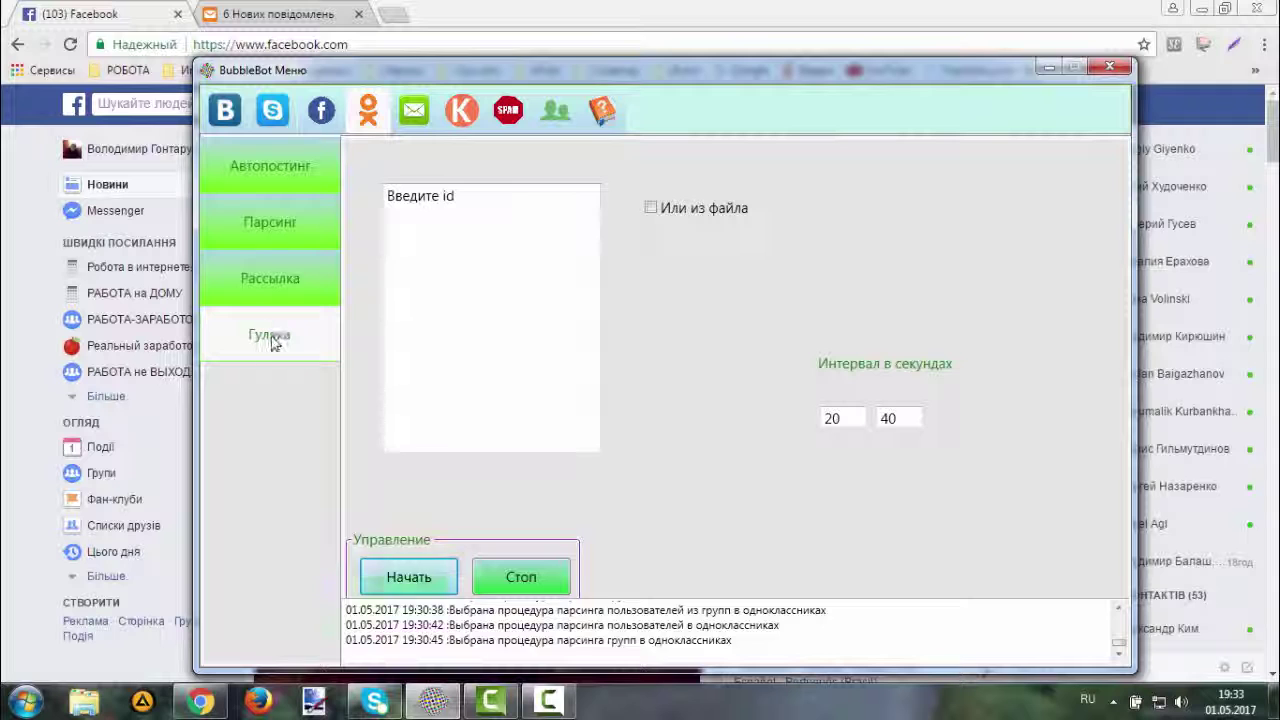
left_click(485, 247)
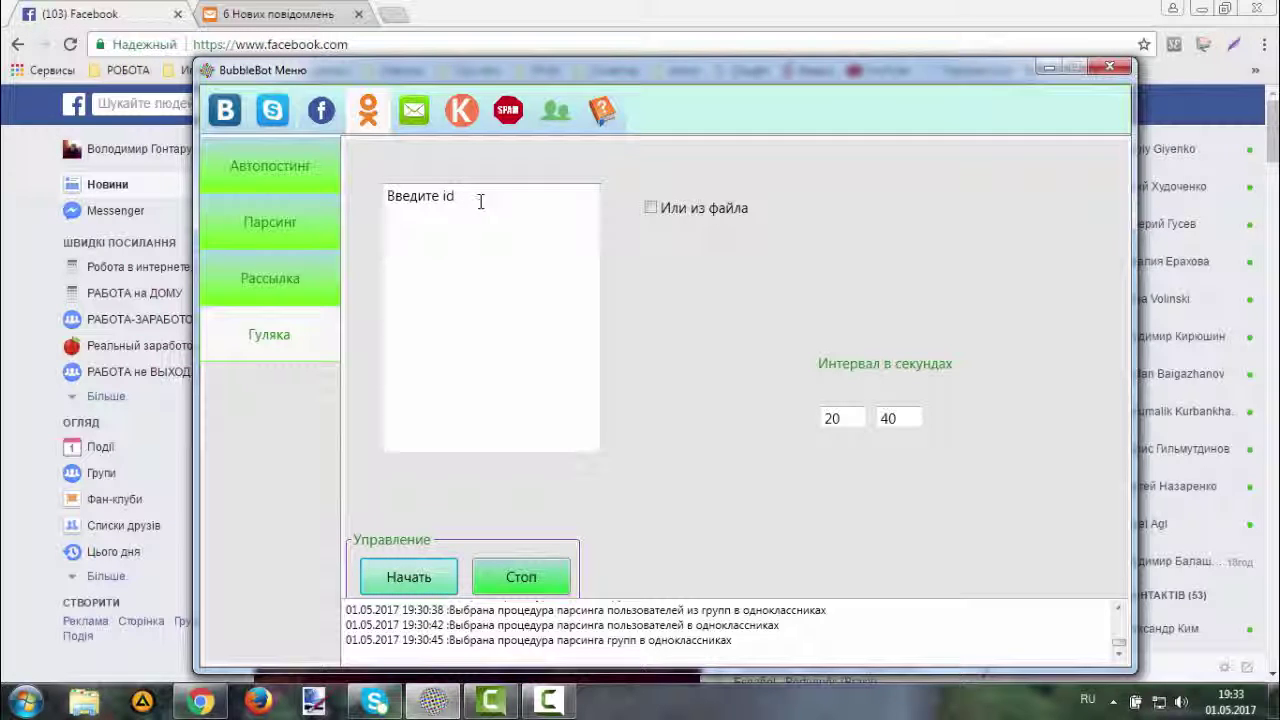
left_click(480, 201)
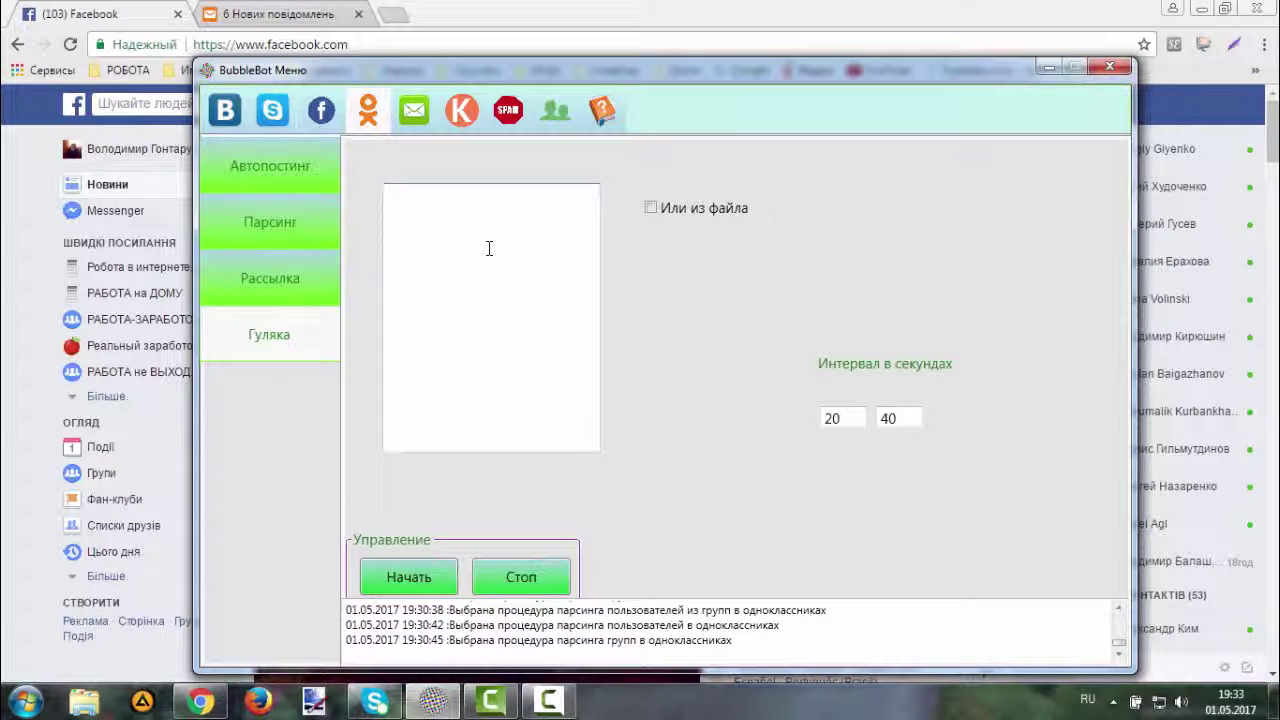
Parse Odnoklassniki users matching the criterion "bitcoin", with the quantity set to 5.
left_click(312, 229)
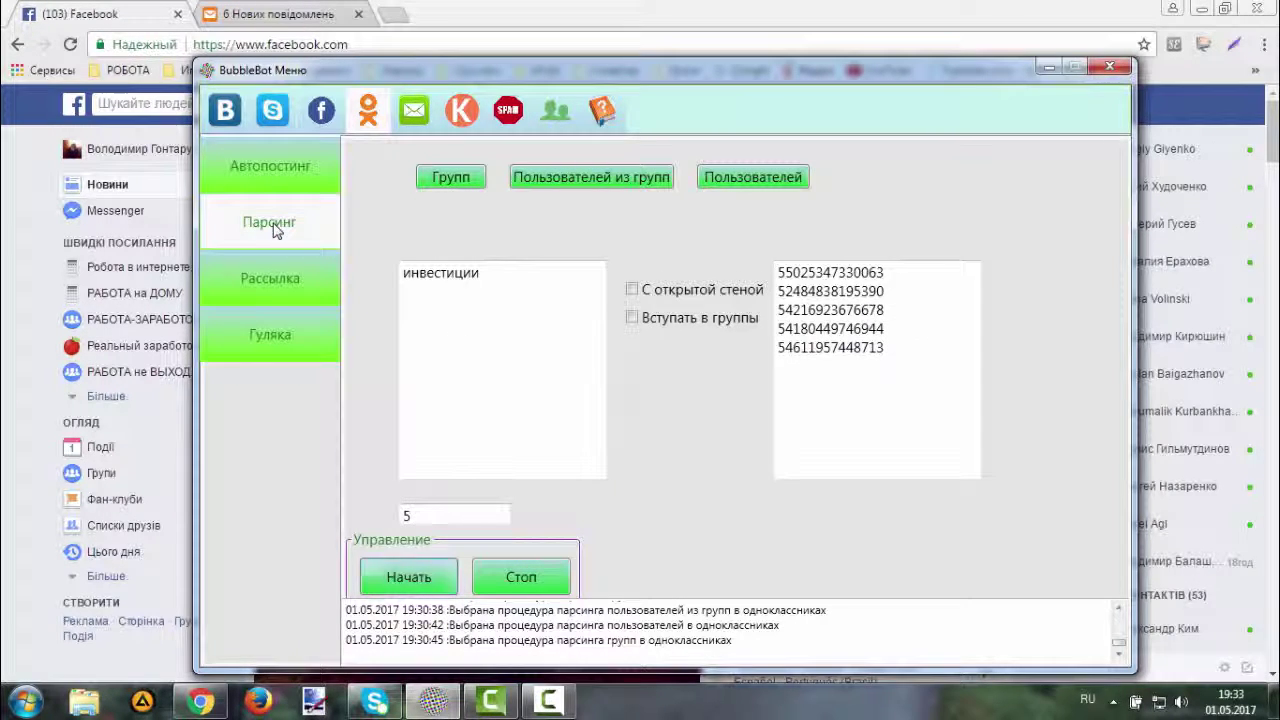
left_click(735, 185)
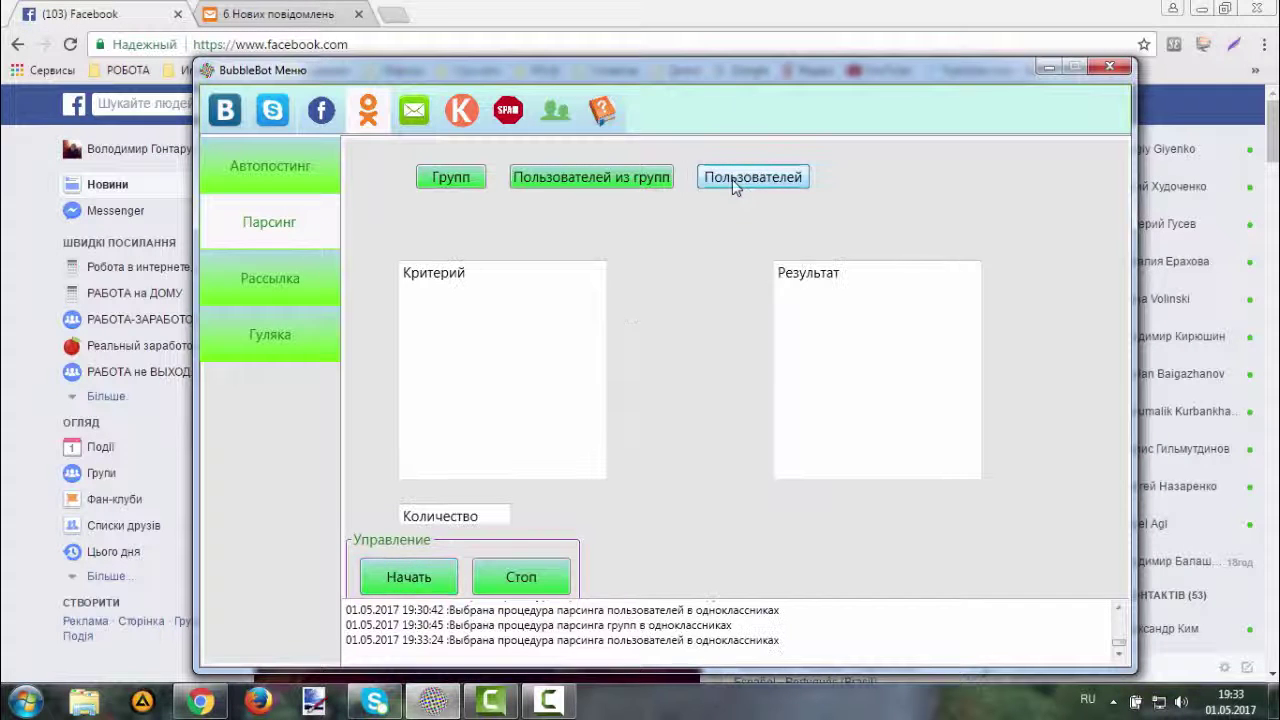
left_click(477, 276)
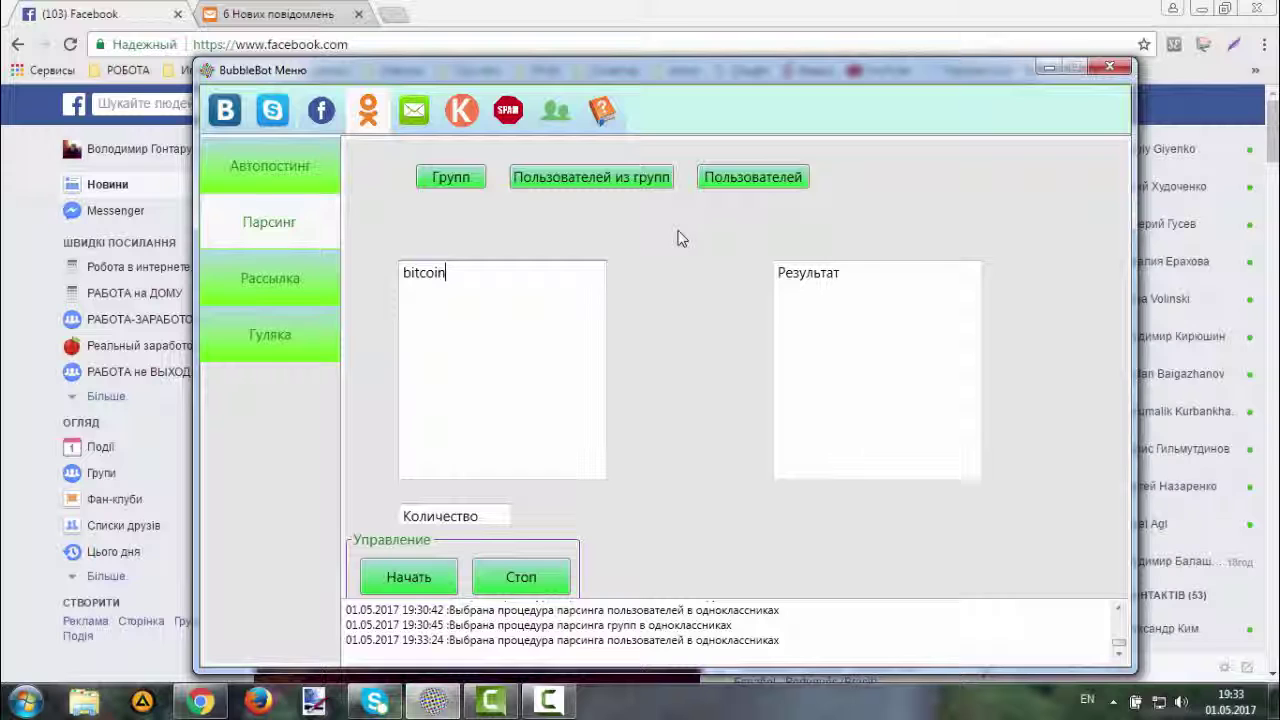
left_click(470, 515)
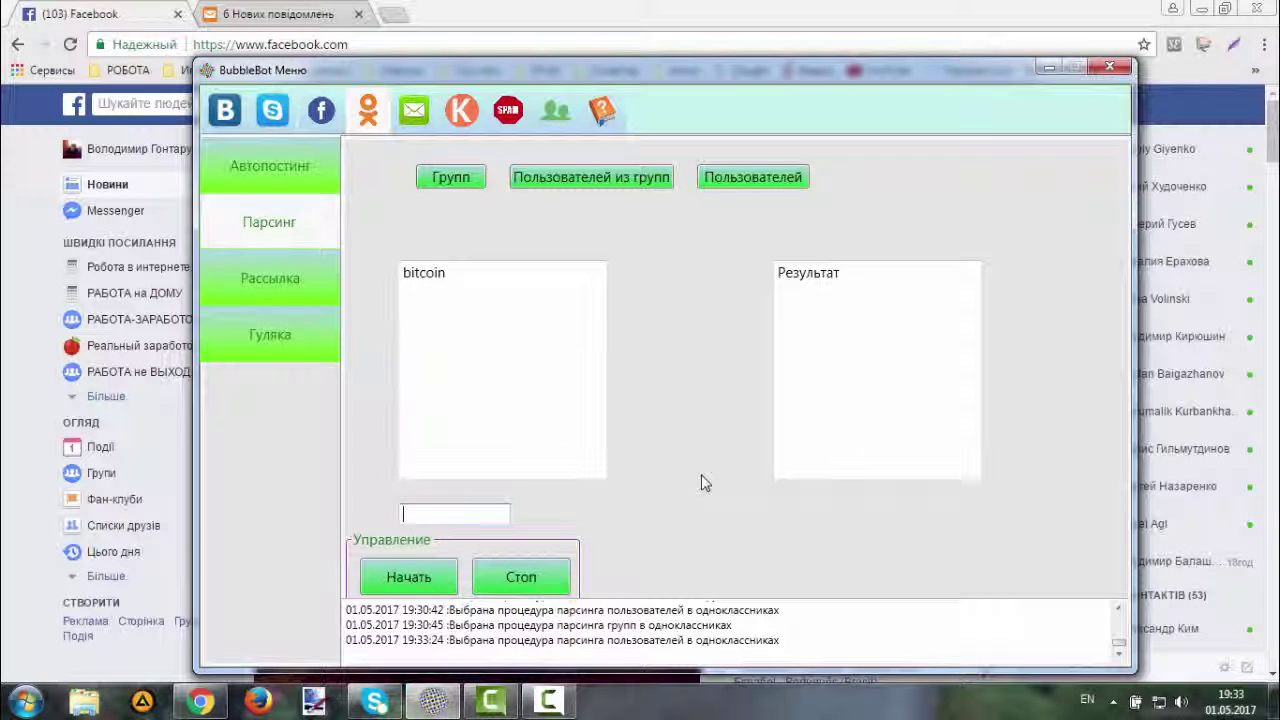
type("5")
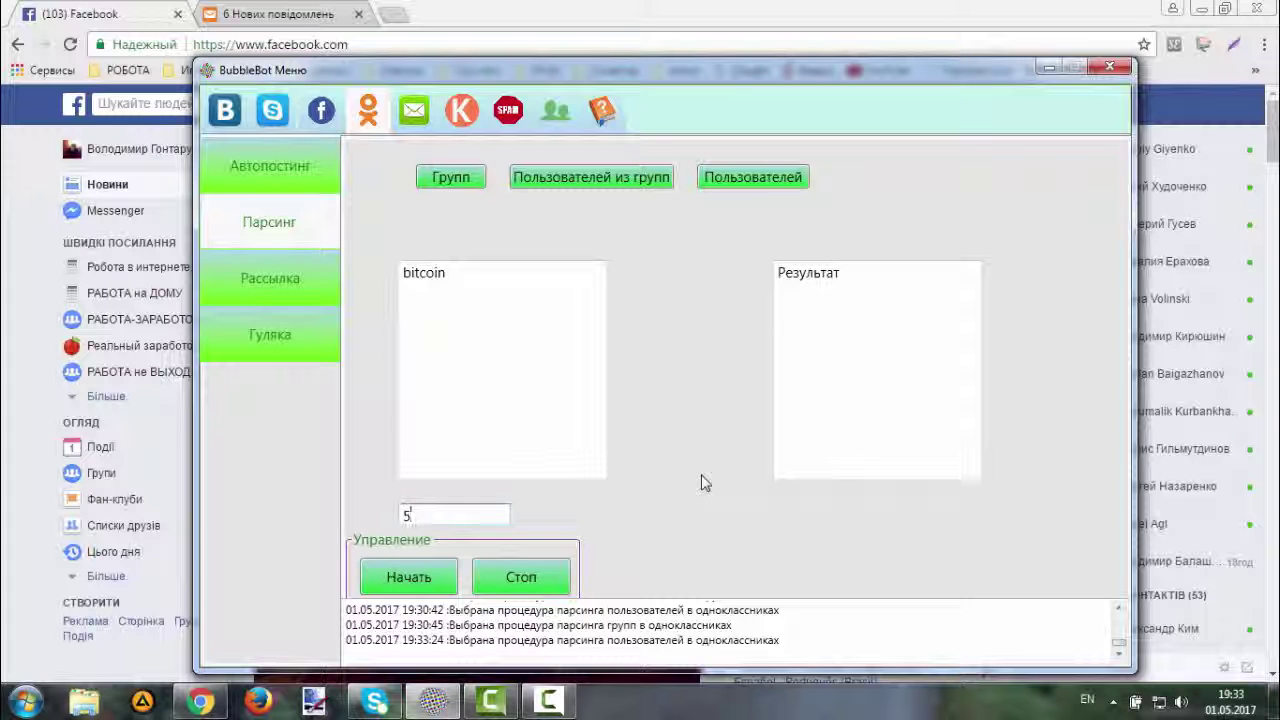
left_click(399, 582)
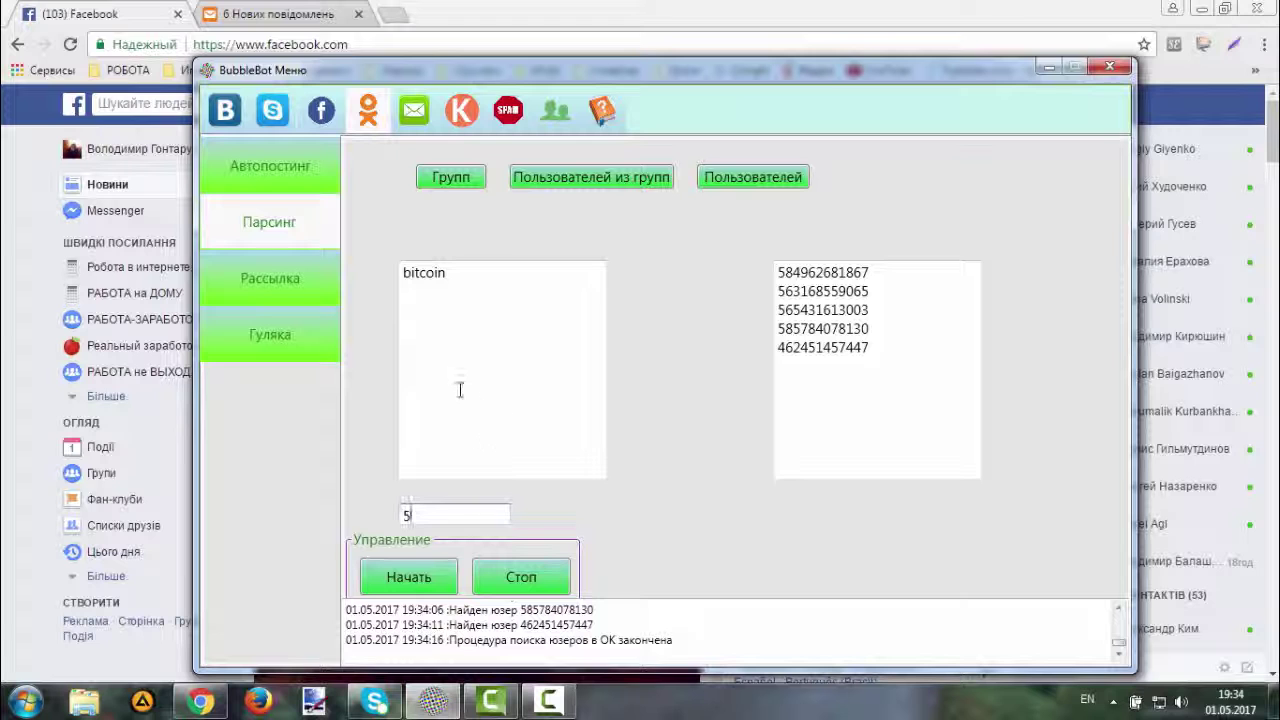
Load Ok_bitcoin_Users from Documents\BubbleBot\Ok as the ID file for the Odnoklassniki "Гуляка" procedure and start visiting the profiles.
left_click(277, 340)
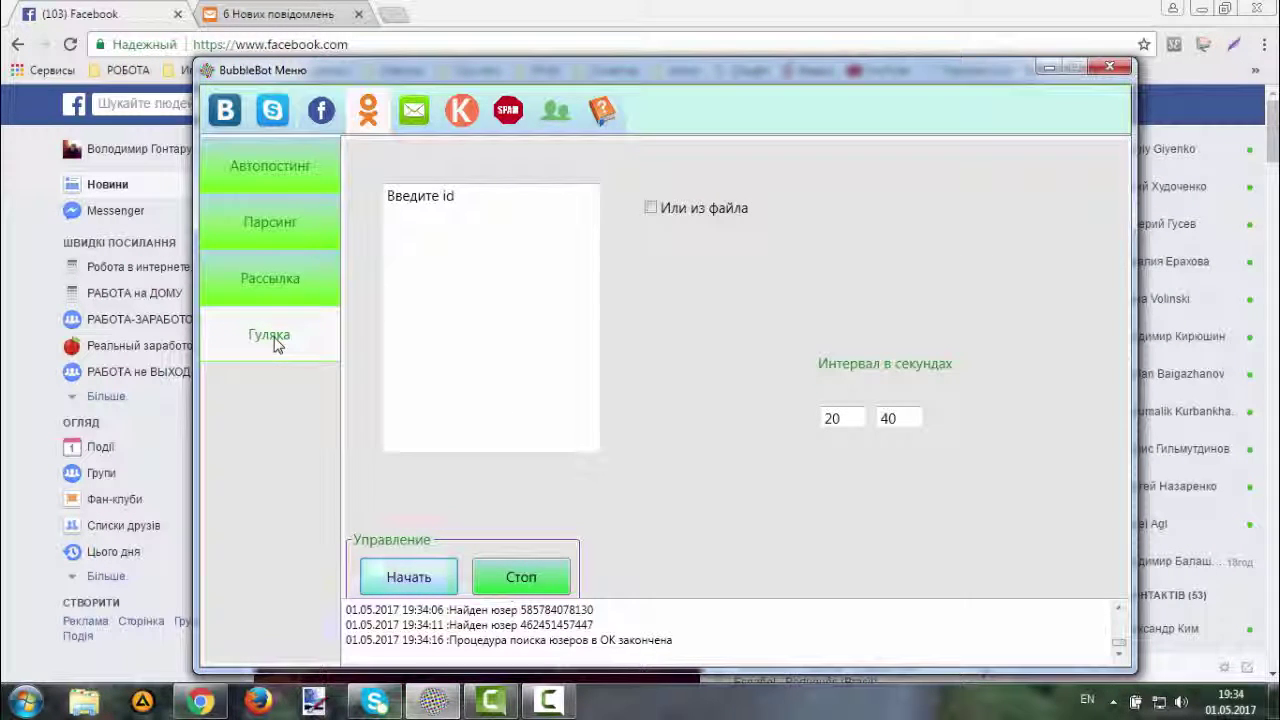
left_click(651, 209)
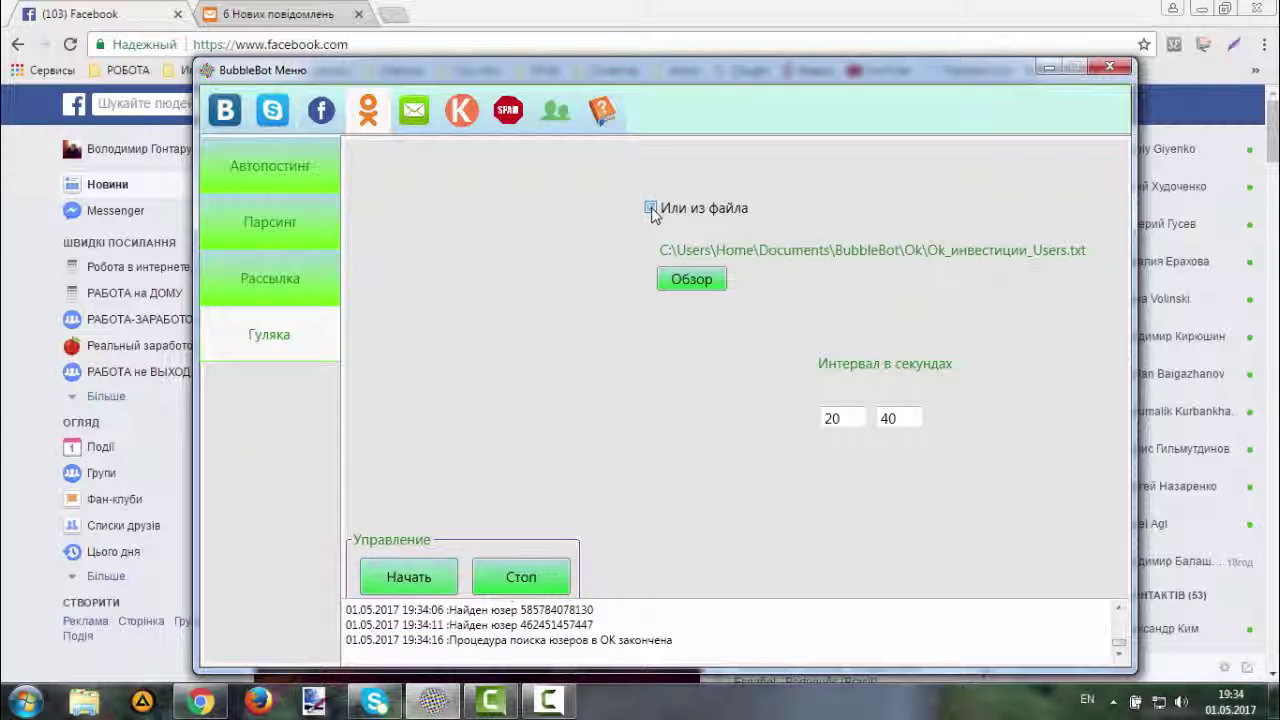
left_click(688, 279)
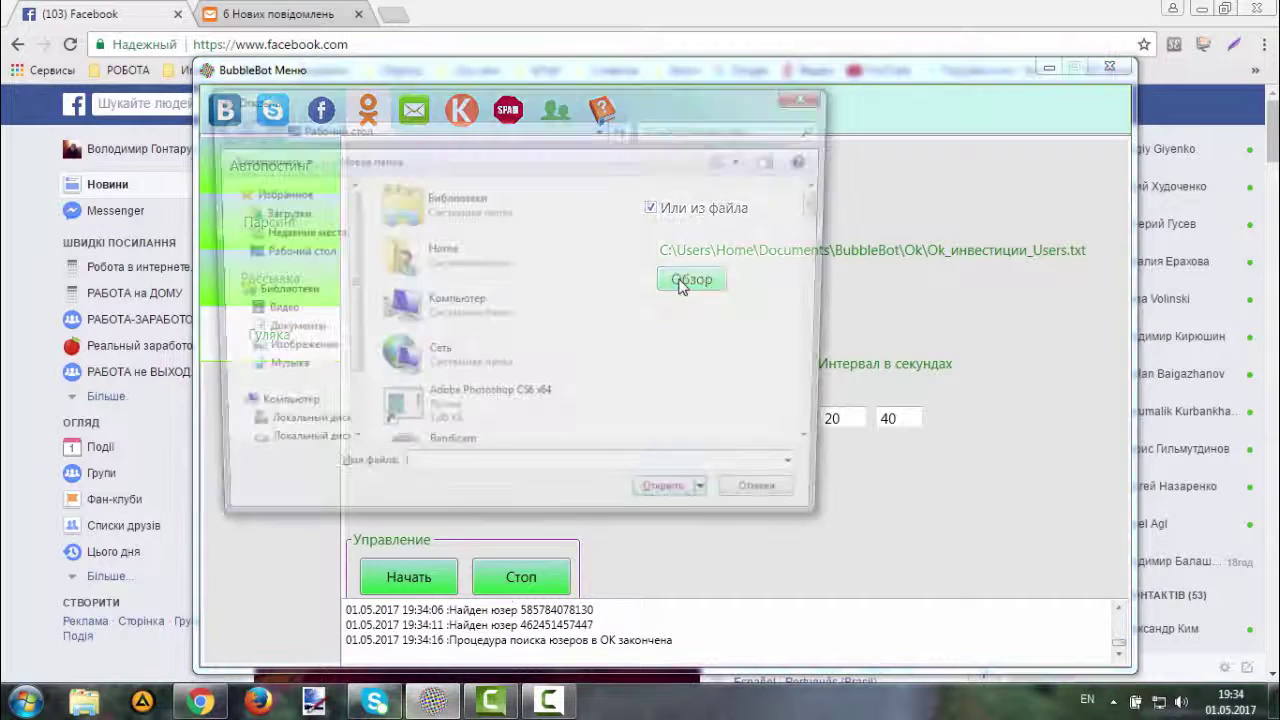
left_click(270, 338)
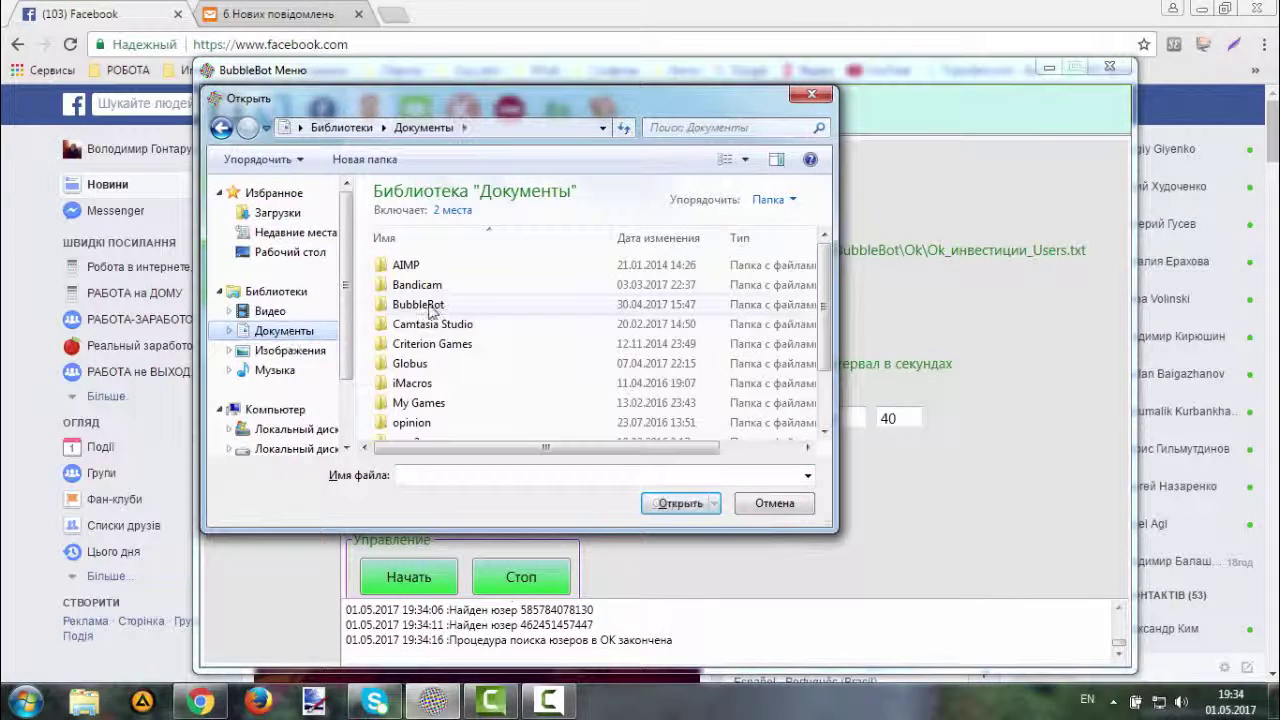
double_click(418, 303)
double_click(418, 306)
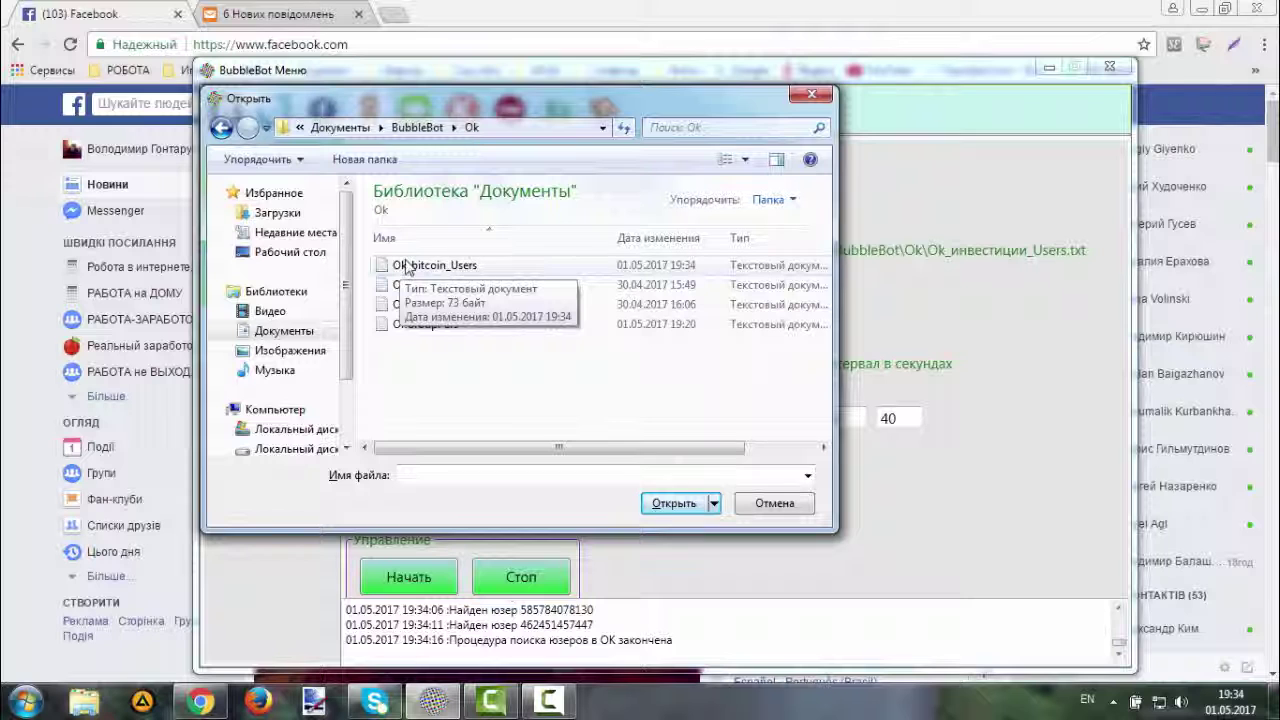
left_click(447, 279)
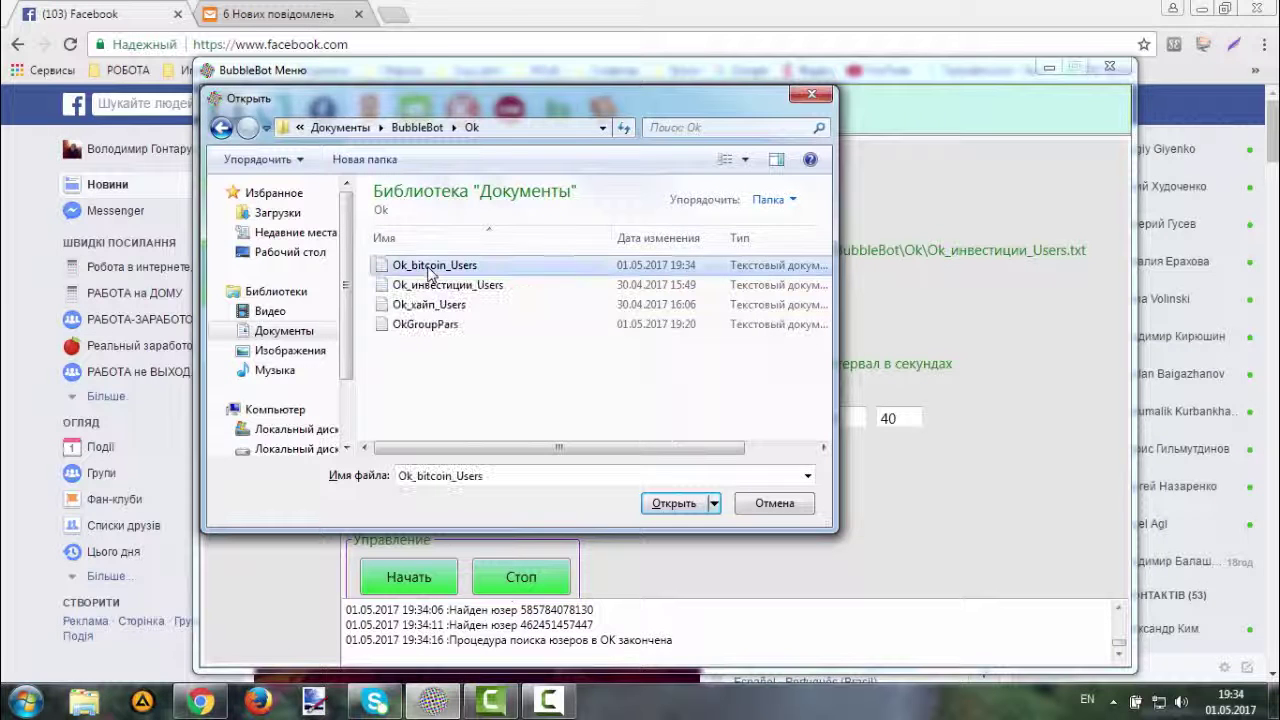
left_click(674, 504)
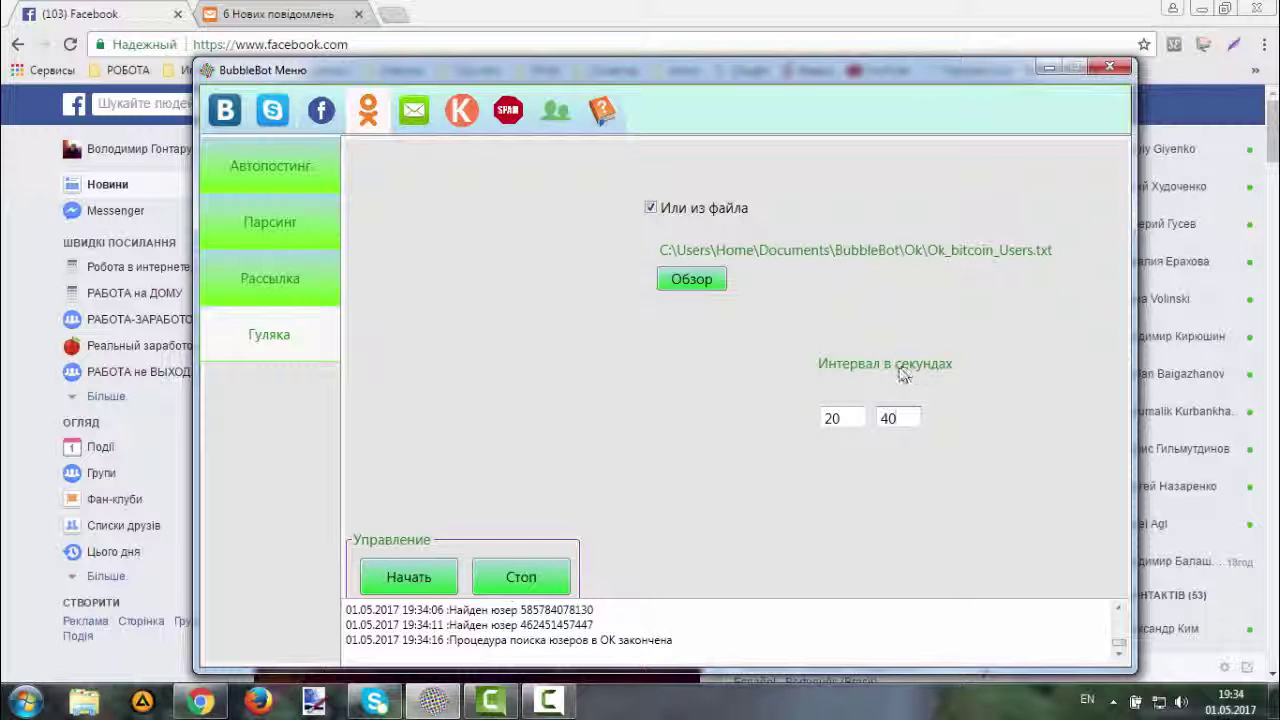
left_click(405, 578)
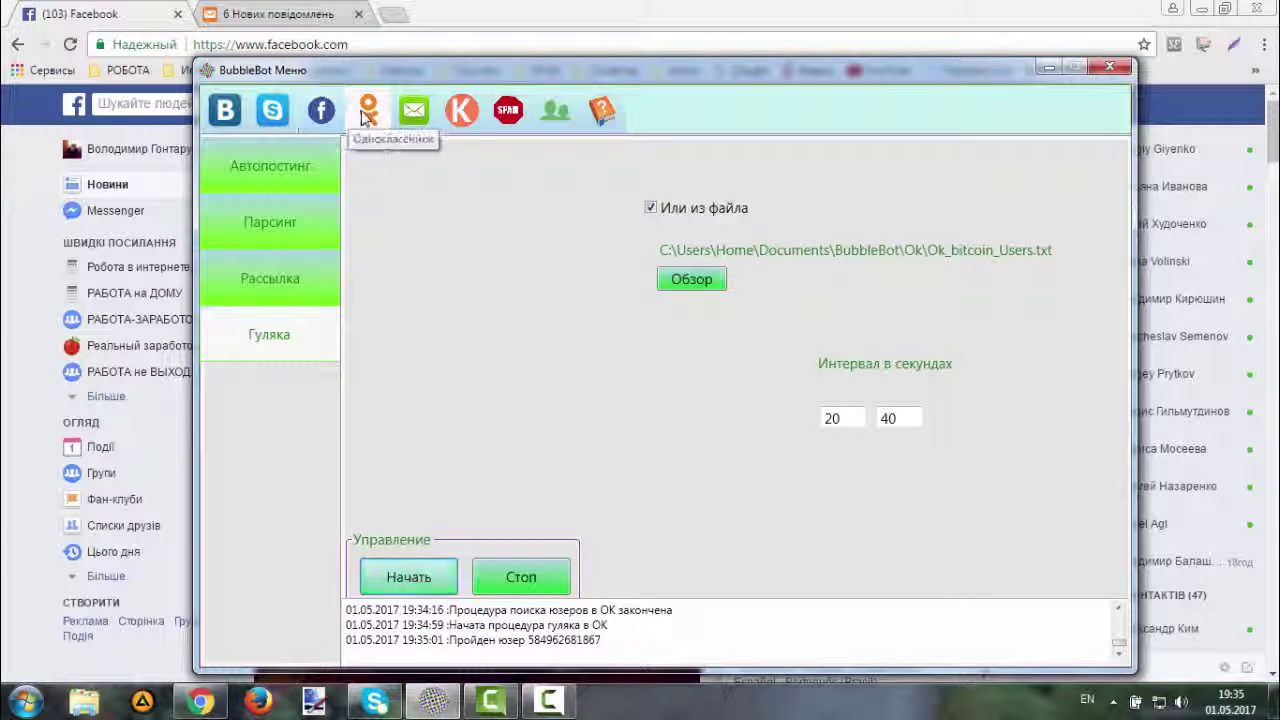
View the Facebook group messaging form, the e-mail section's "Проверка" page and its "Рассылка" form.
left_click(323, 113)
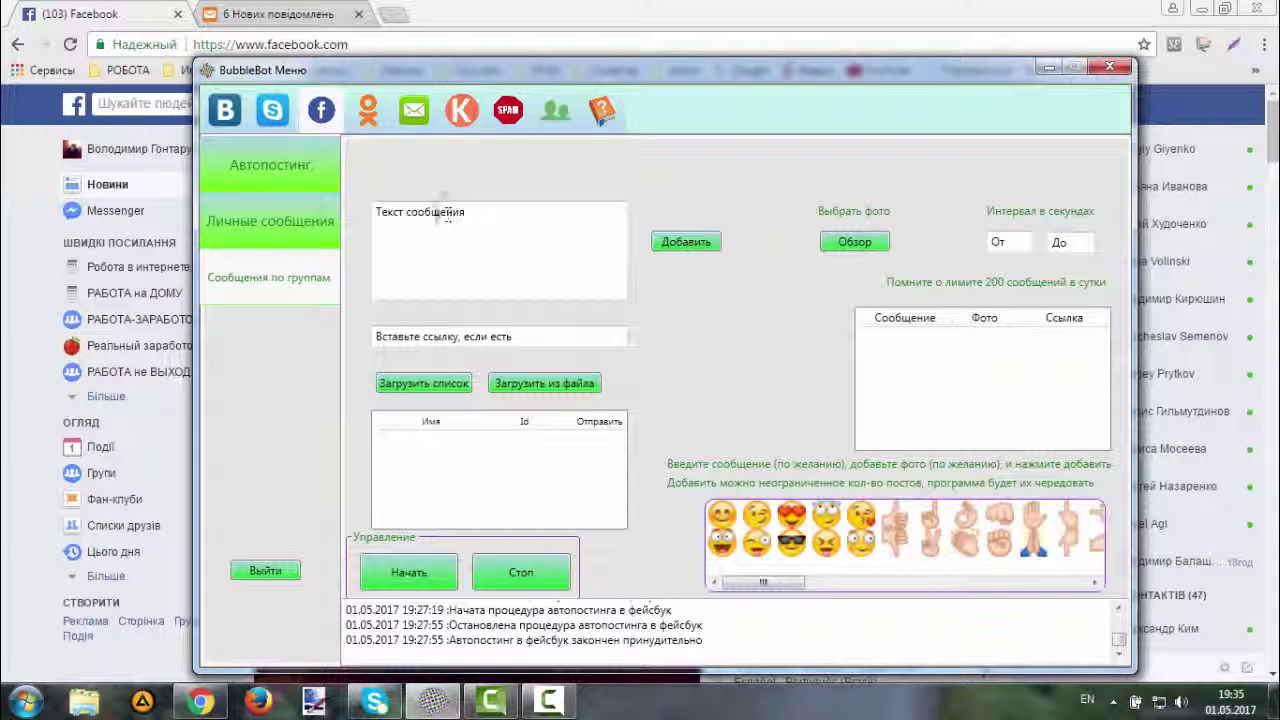
left_click(414, 110)
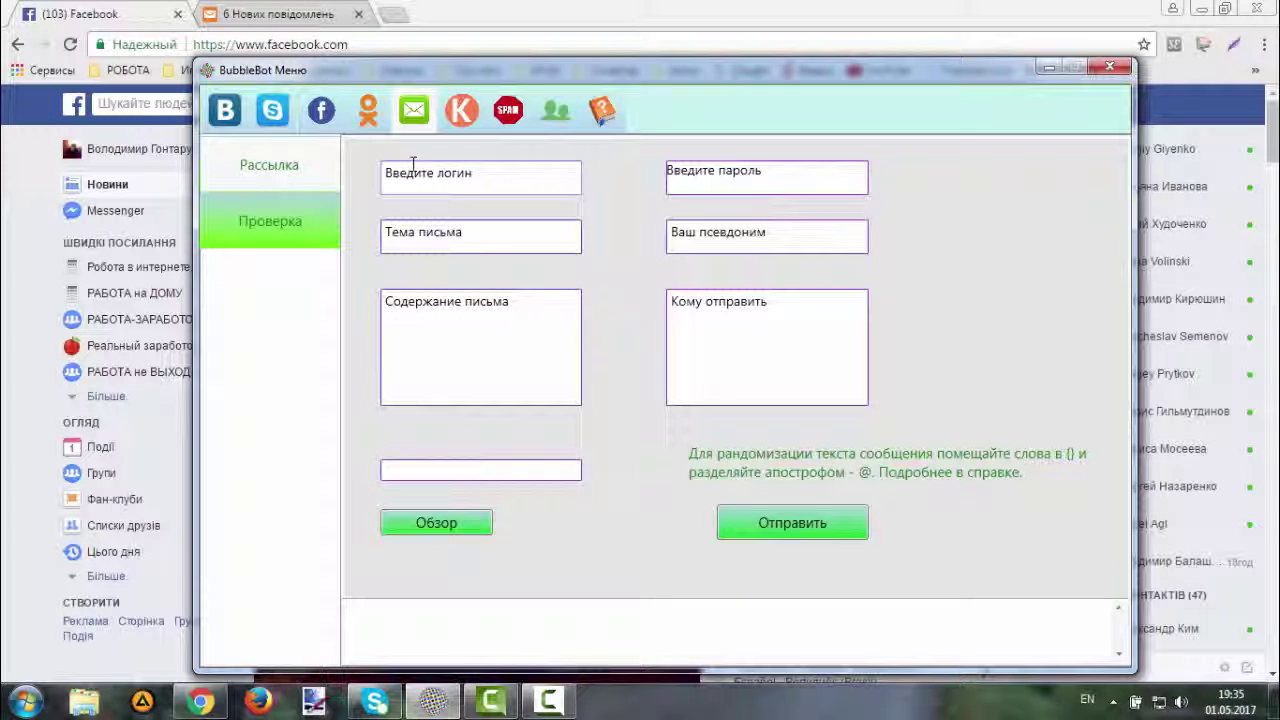
left_click(270, 224)
left_click(283, 169)
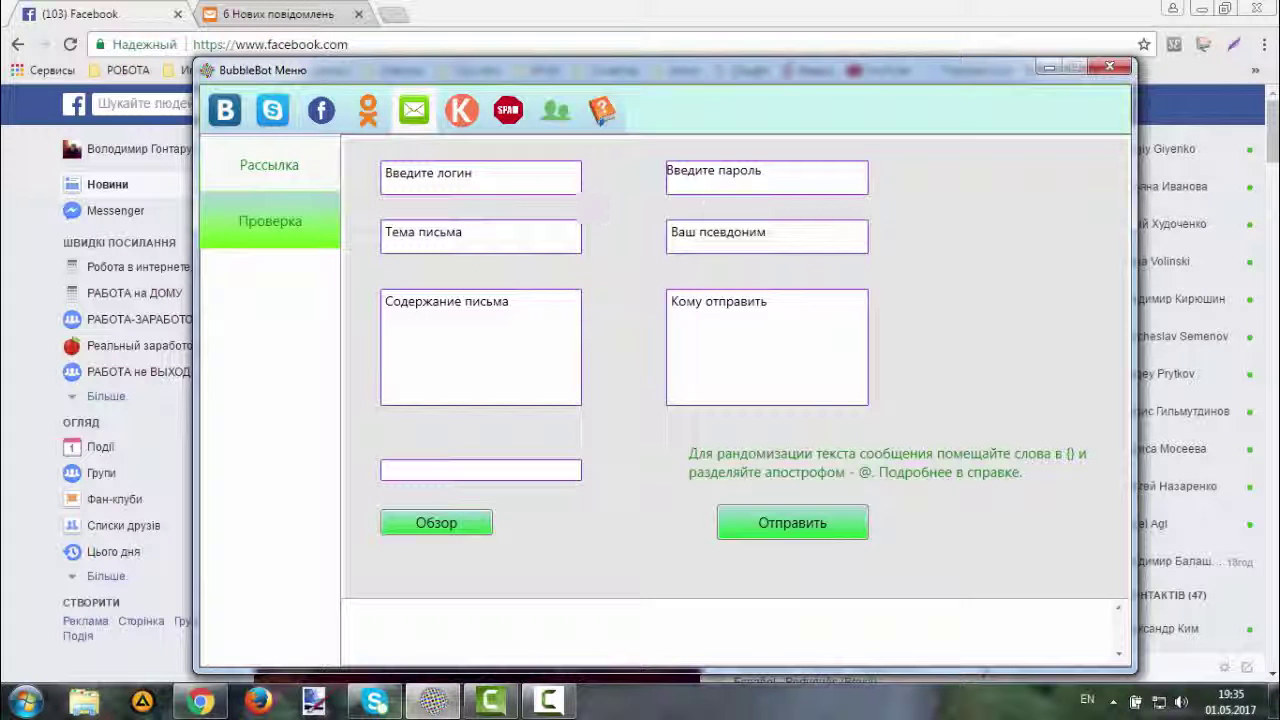